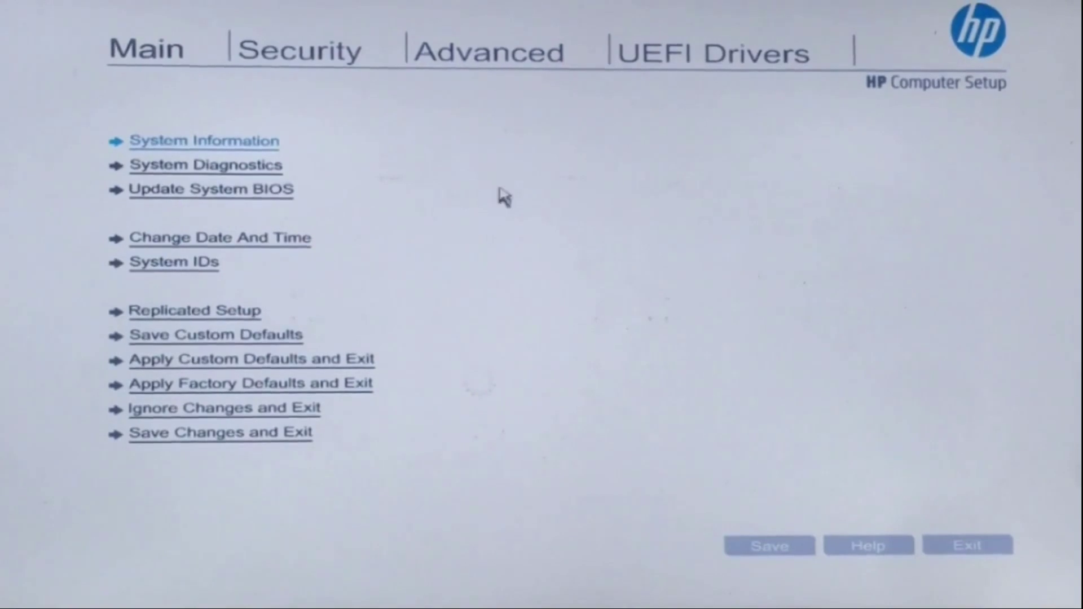
Step: Enable USB Storage Boot in the advanced Boot Options, save the change and exit the BIOS setup with changes saved
click(467, 59)
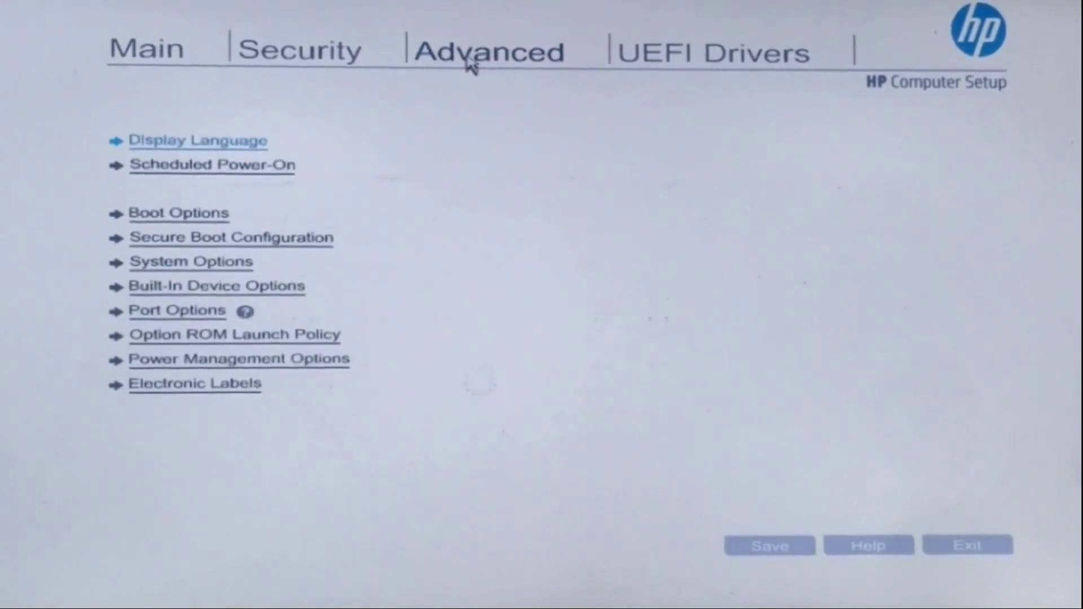
click(210, 214)
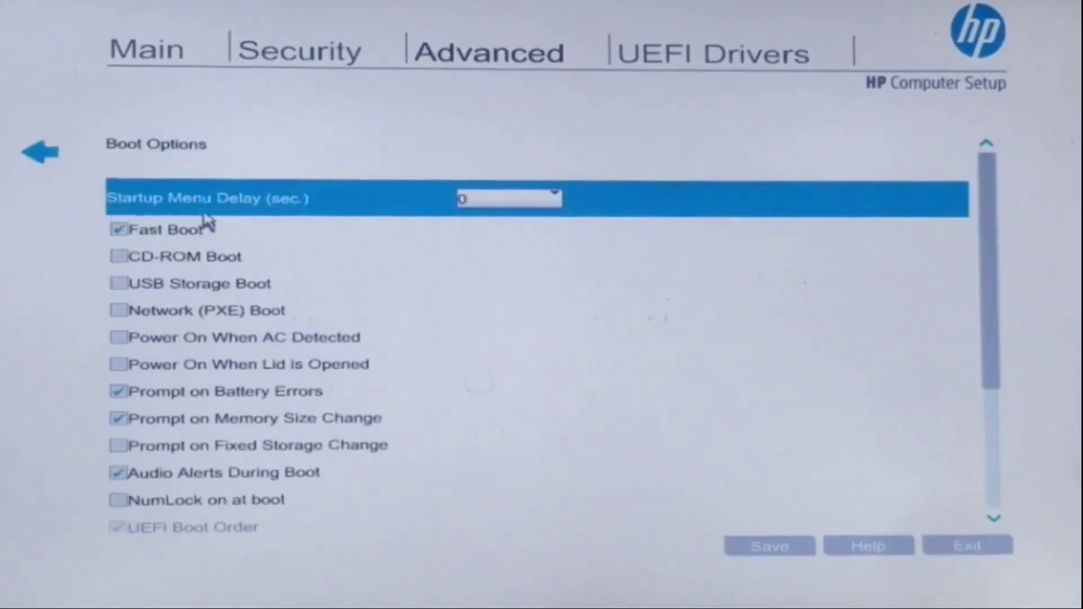
click(119, 283)
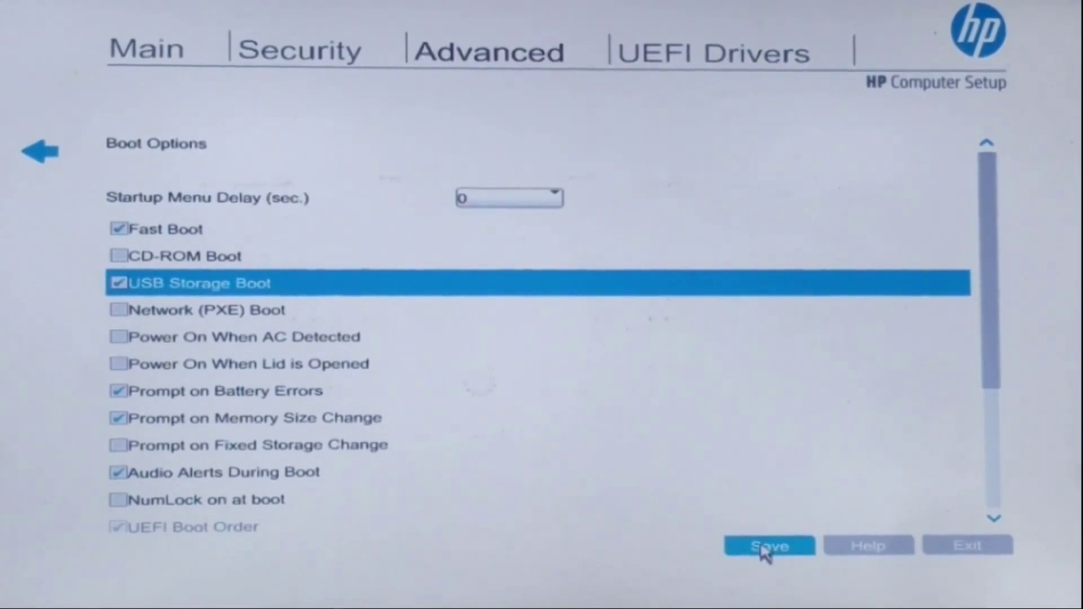
click(765, 550)
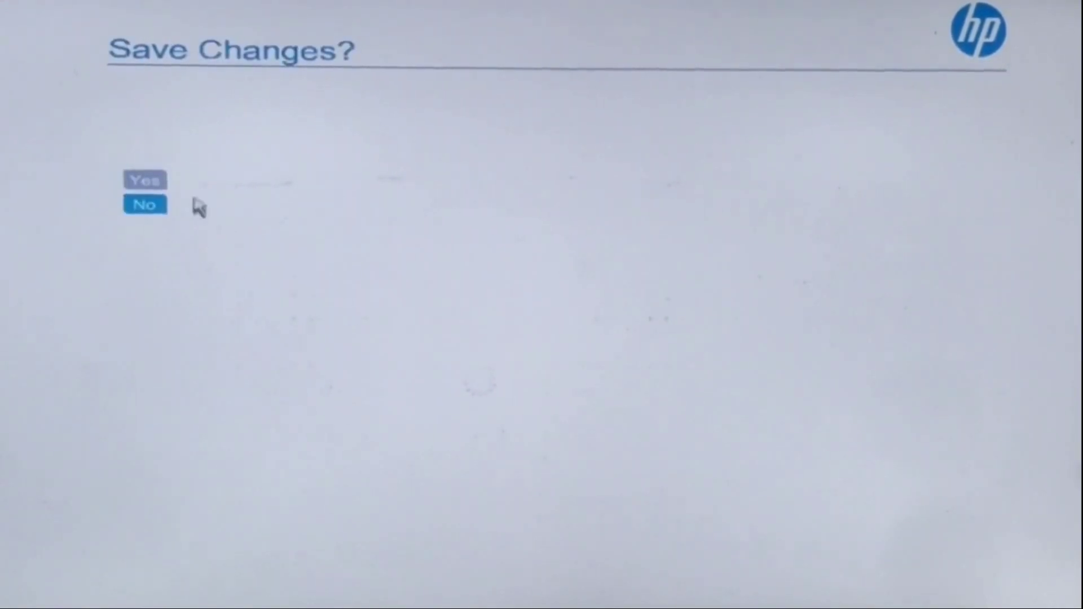
click(149, 181)
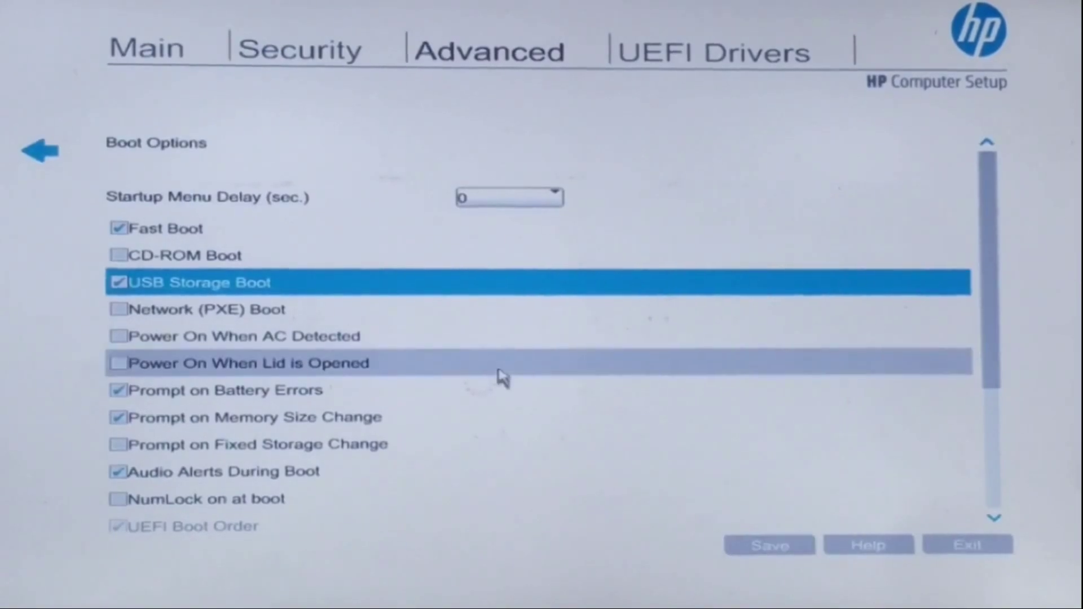
click(977, 548)
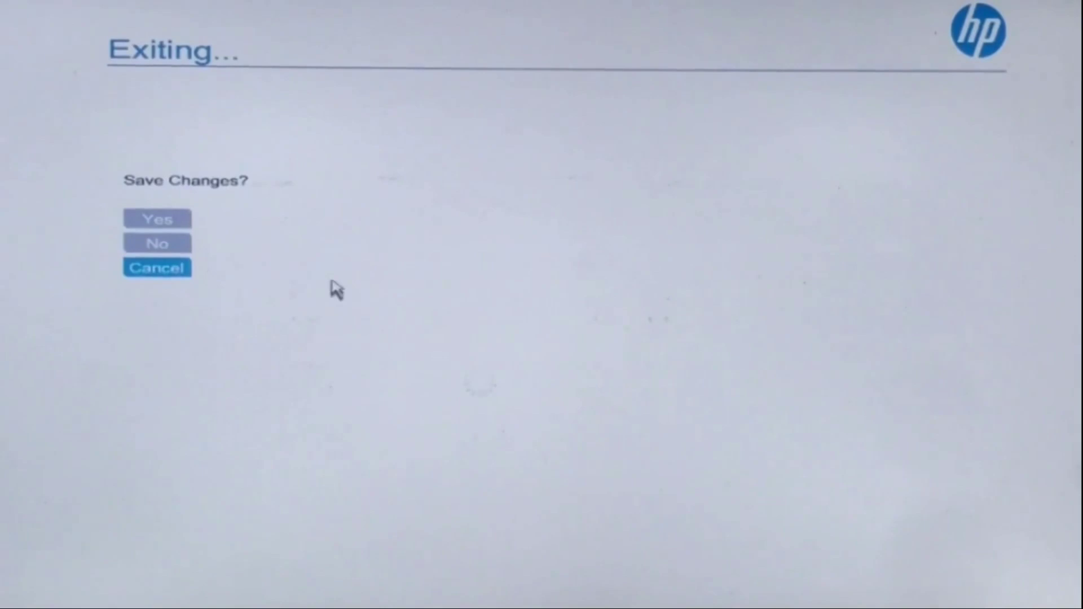
click(166, 223)
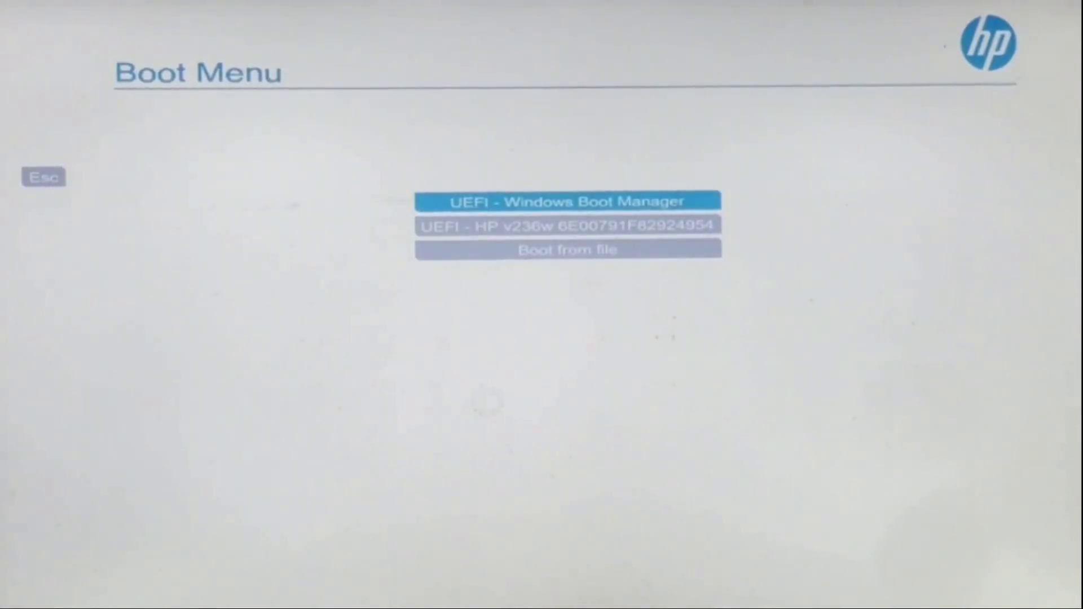
Step: Boot the computer from the UEFI HP v236w USB drive
key(Down)
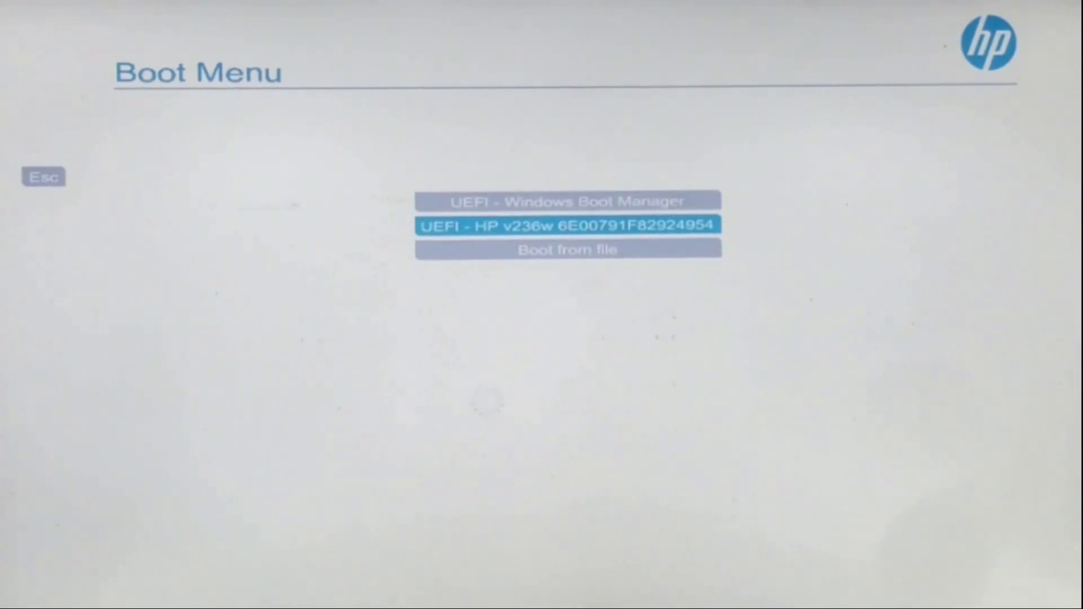
key(Return)
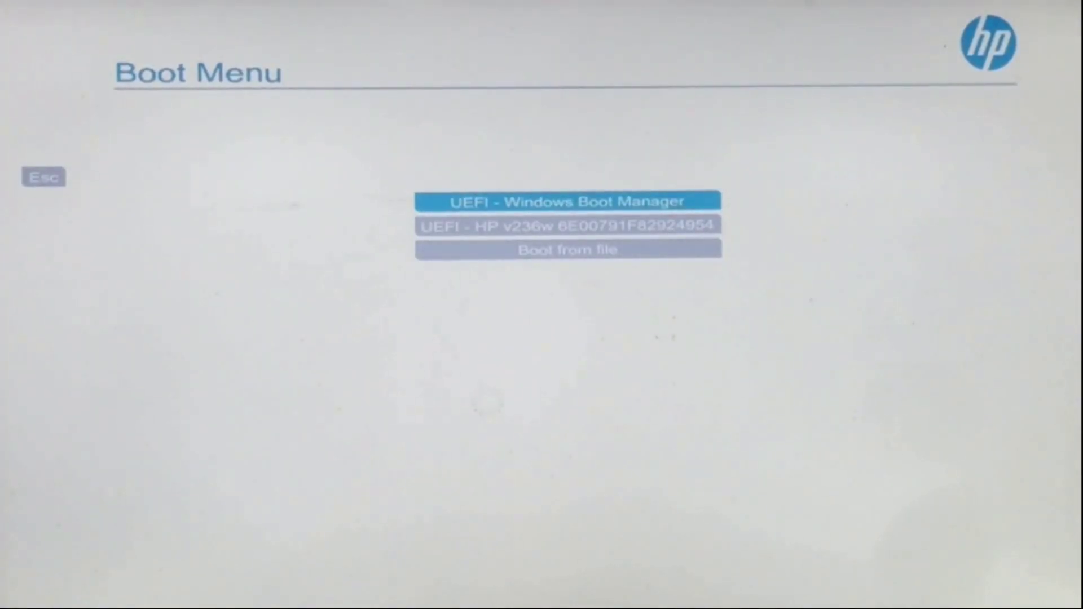
key(Down)
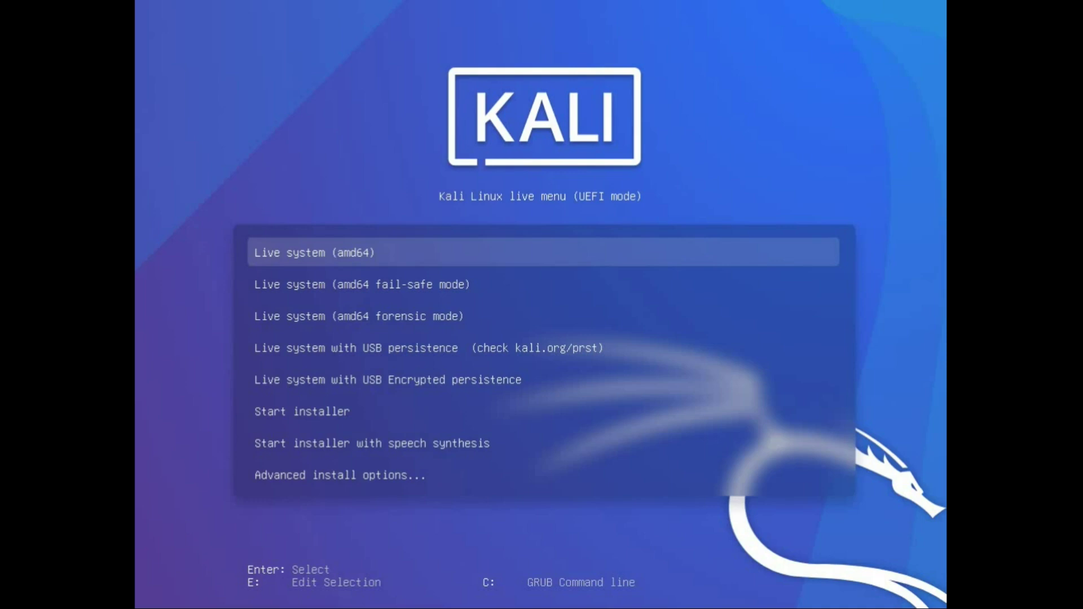
Step: Look through the Kali live menu entries and start Live system (amd64)
key(Down)
key(Down)
key(Down)
key(Down)
key(Down)
key(Up)
key(Up)
key(Up)
key(Up)
key(Up)
key(Return)
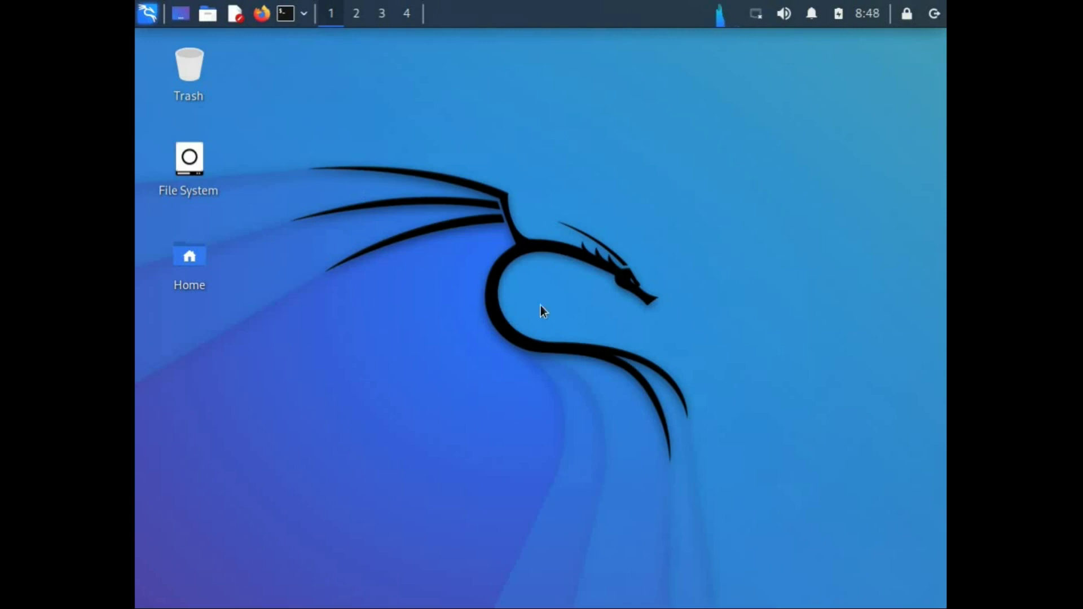
Step: Create an empty file named "New File in Live Session" on the desktop and select it to check its full name
right_click(634, 311)
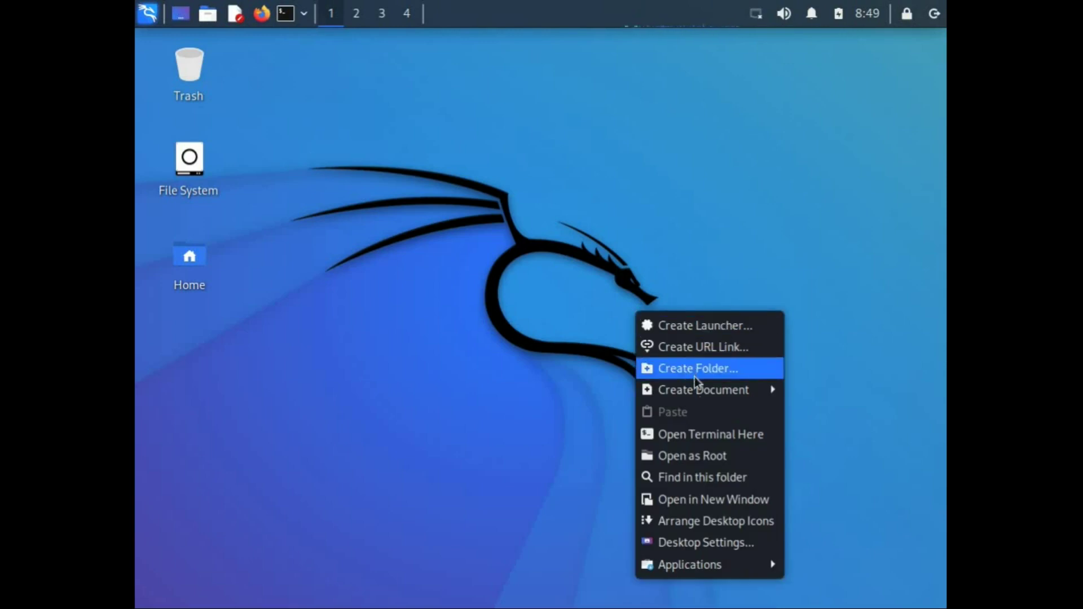
mouse_move(699, 392)
click(828, 409)
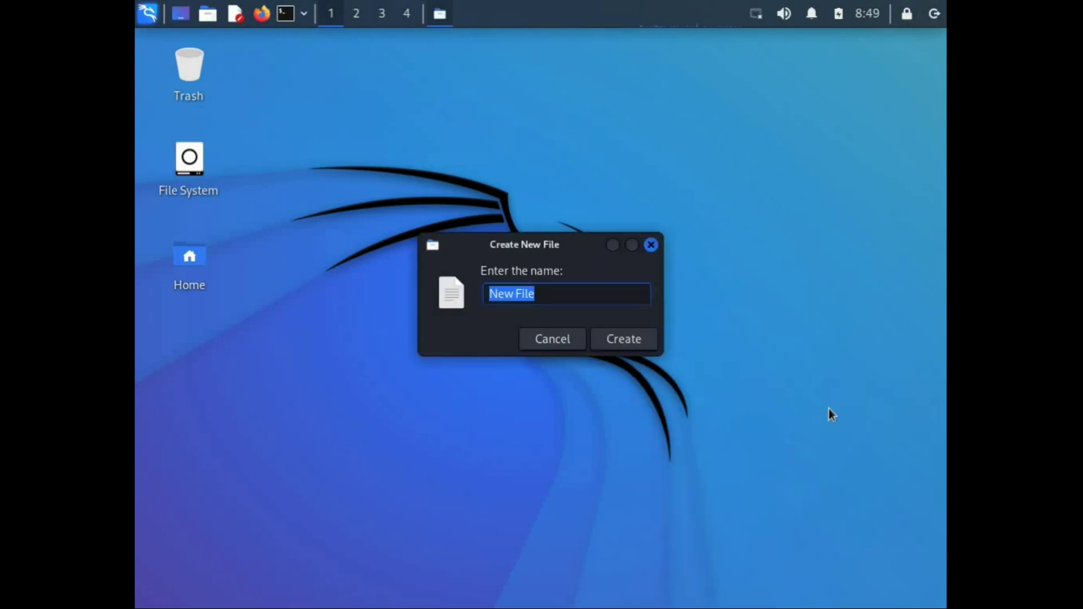
key(End)
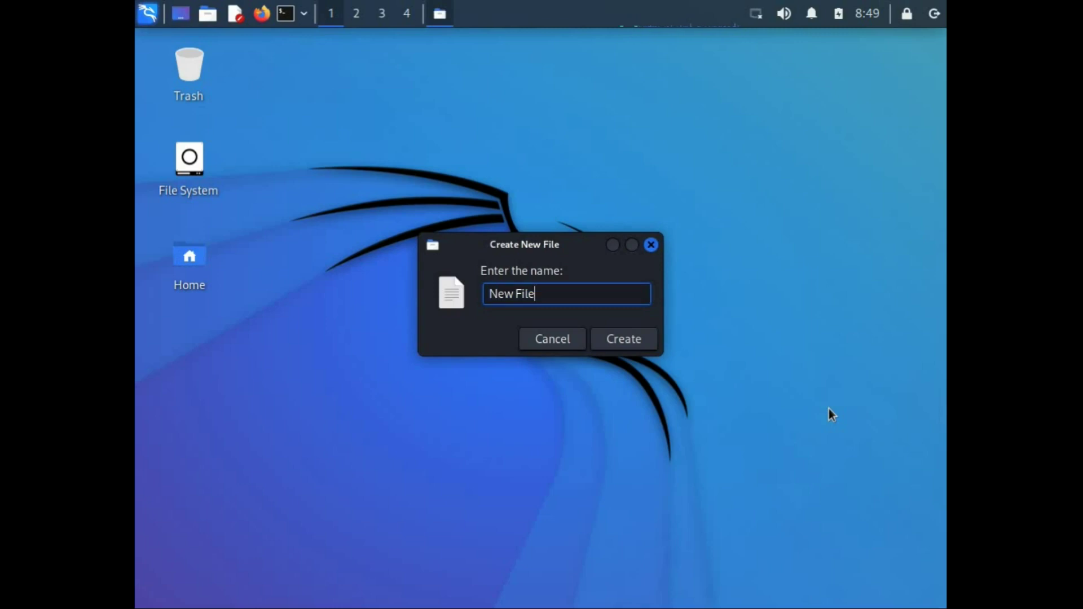
text(in )
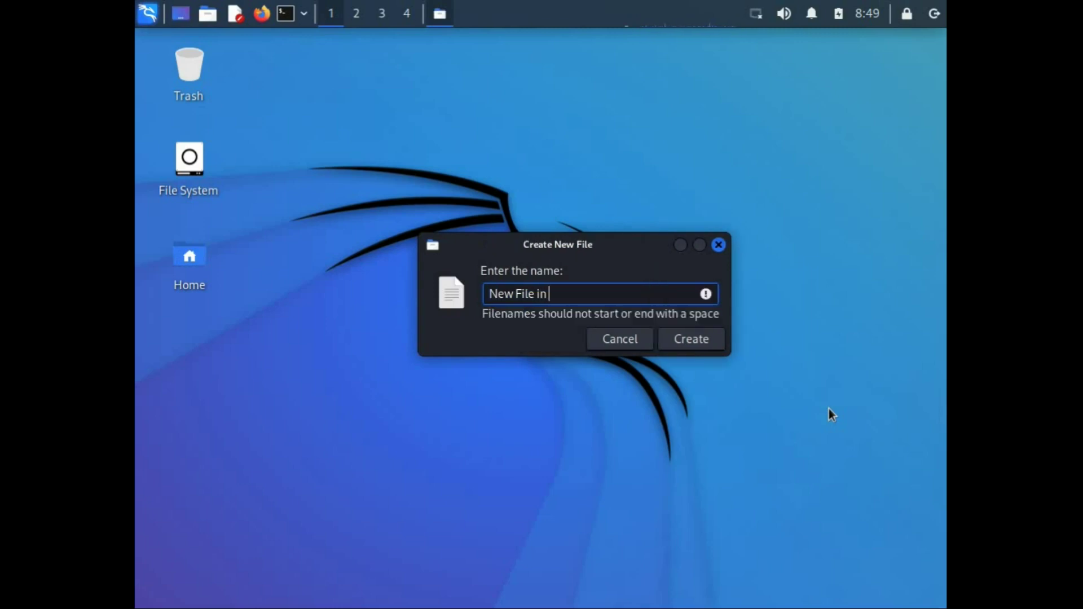
text(Live Session)
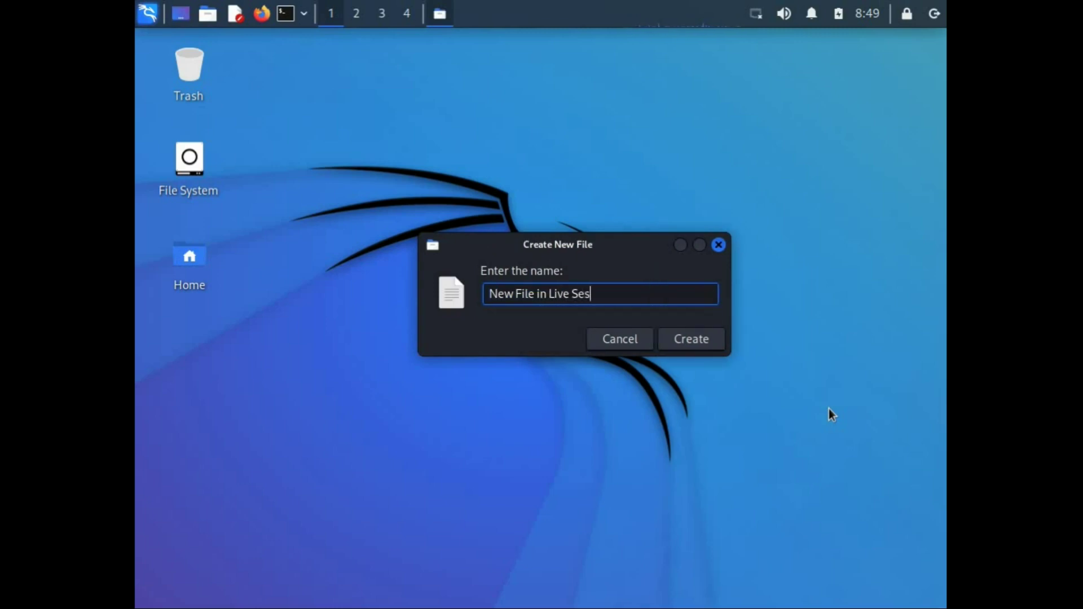
click(692, 345)
click(184, 370)
click(330, 382)
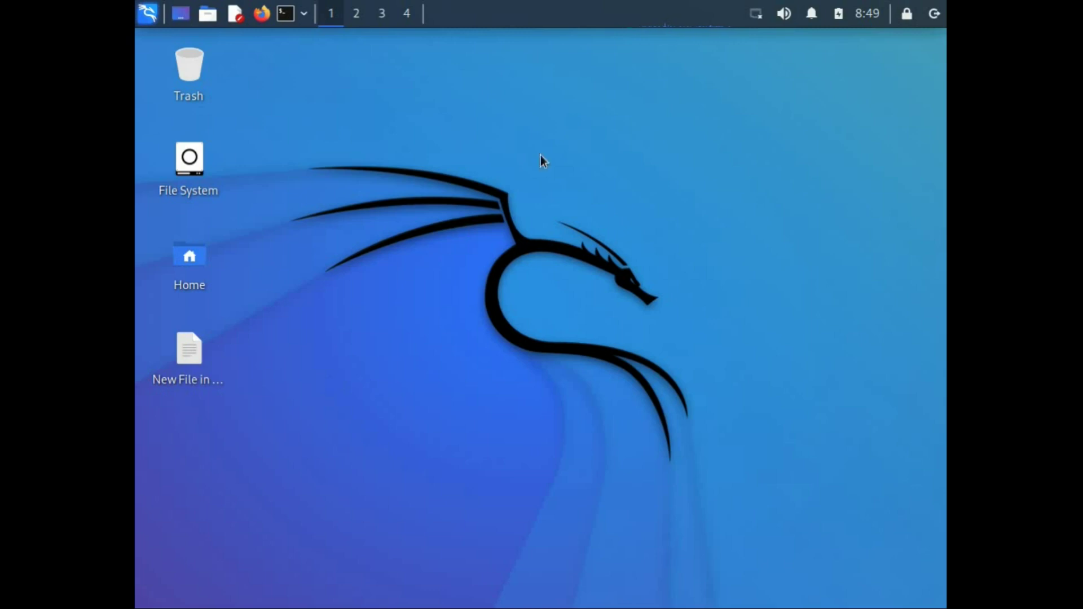
Step: Restart the computer from the HP v236w USB drive into Live system (amd64) again
click(934, 15)
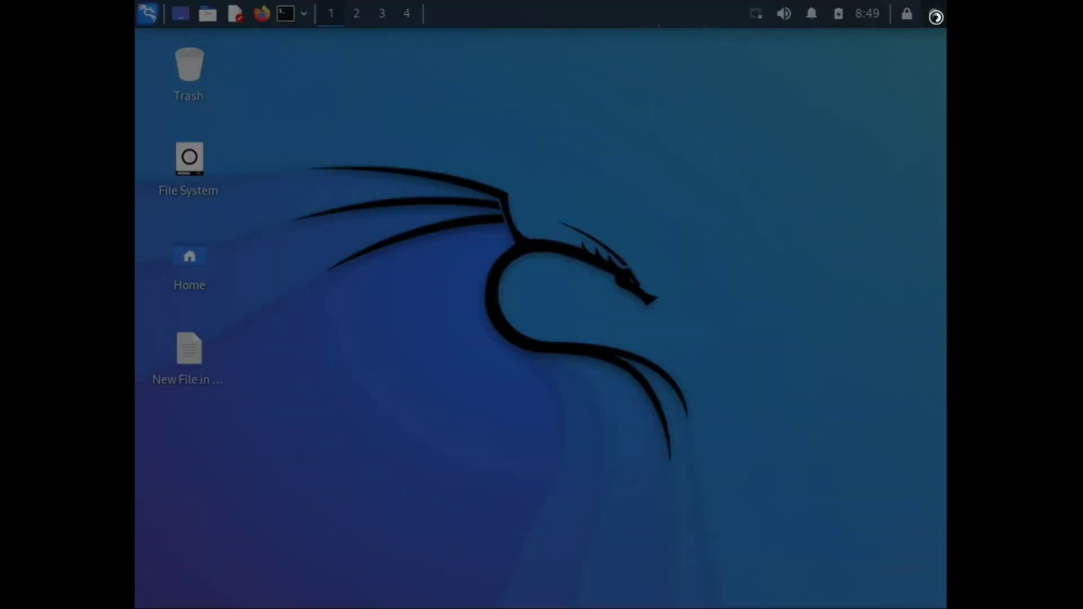
click(529, 247)
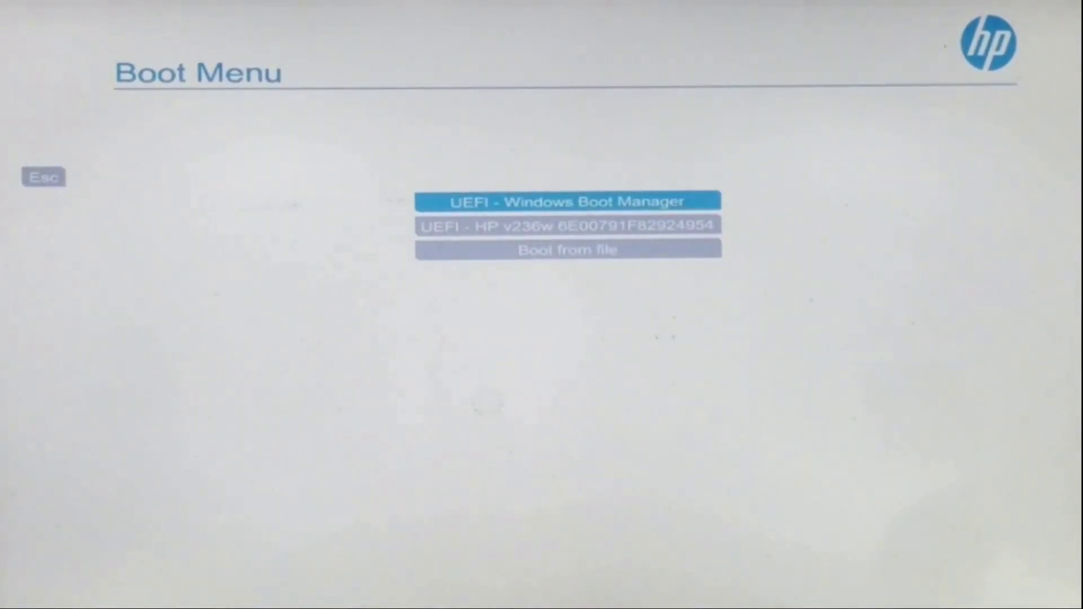
key(Down)
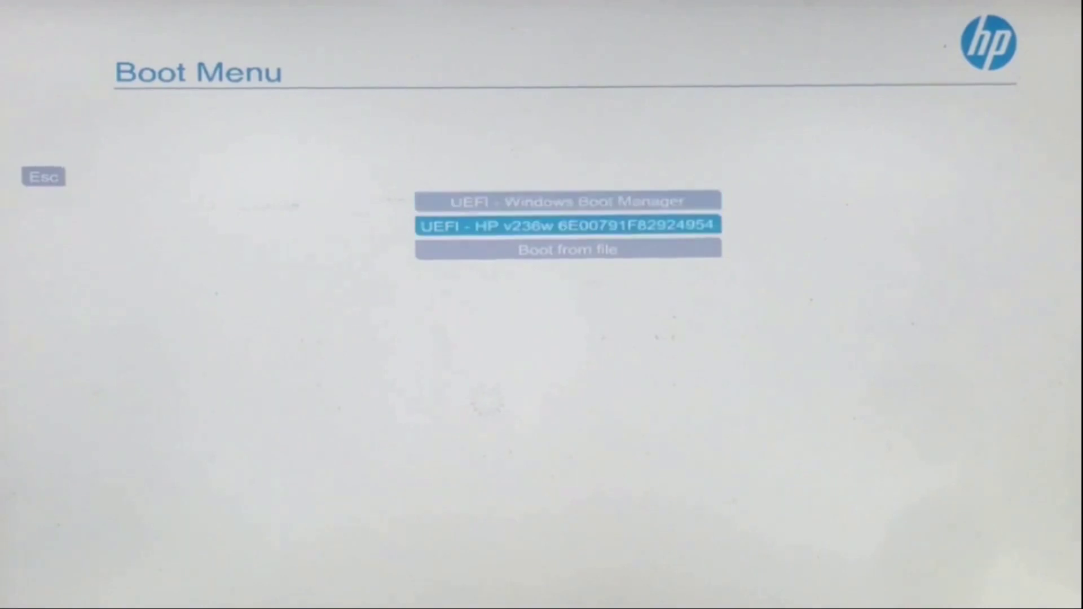
key(Return)
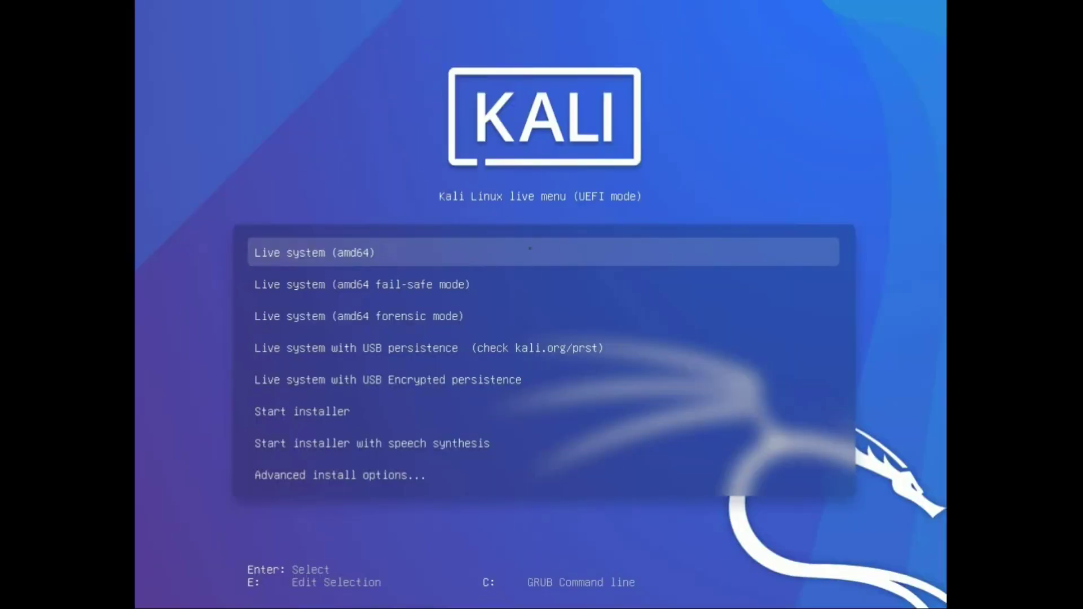
key(Return)
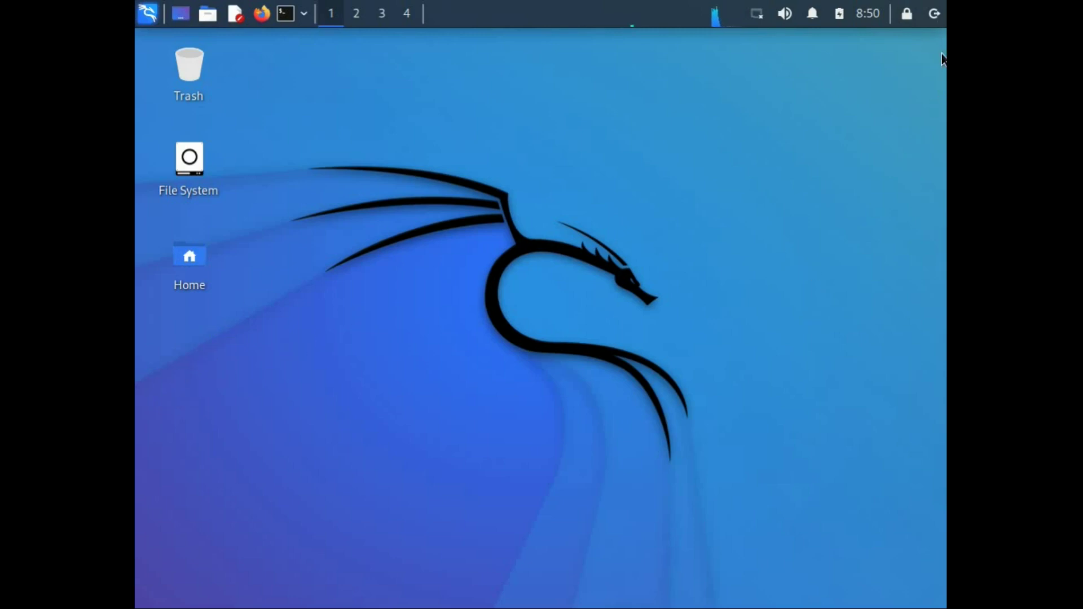
Step: Restart the live session and boot into Live system with USB persistence
click(934, 15)
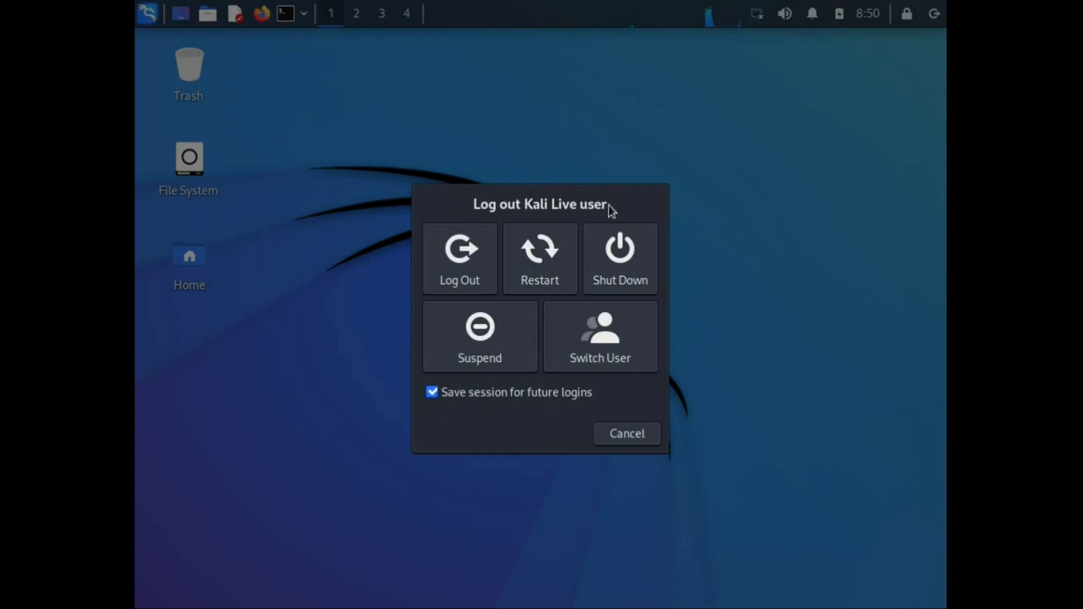
click(536, 261)
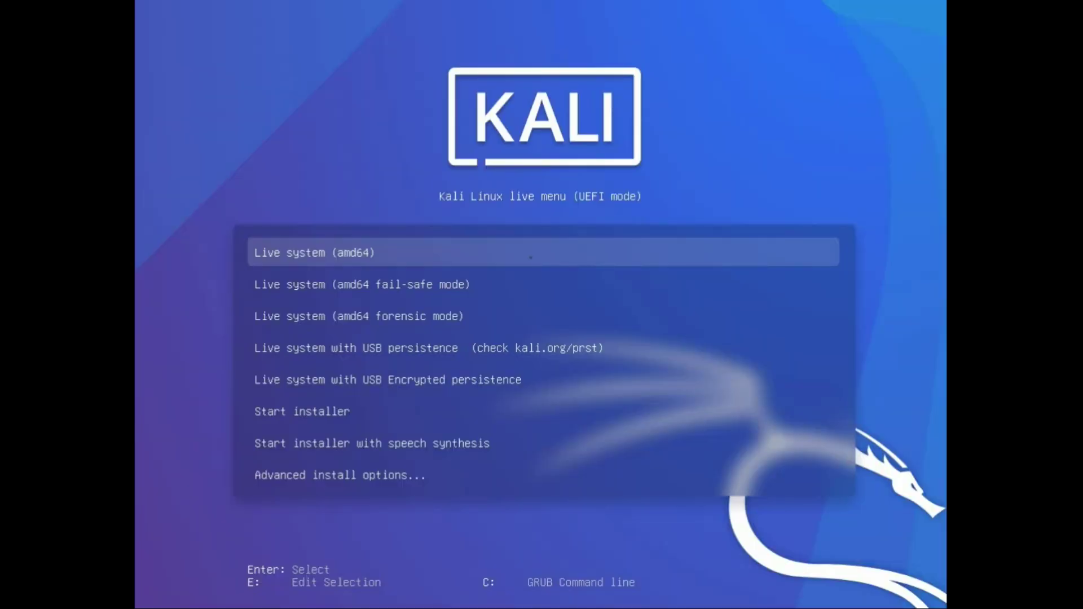
key(Down)
key(Down)
key(Down)
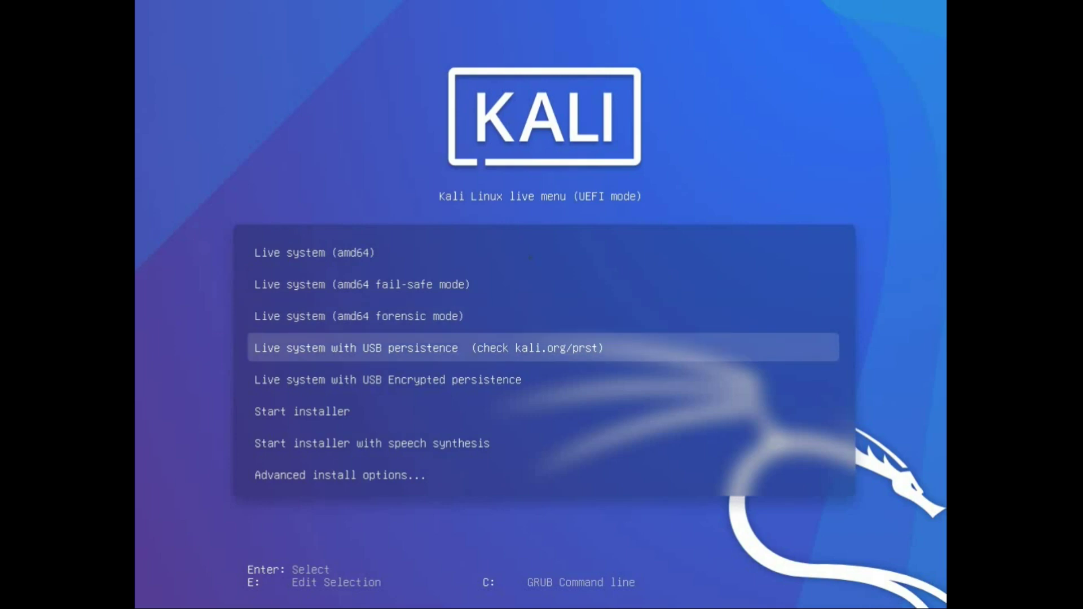
key(Return)
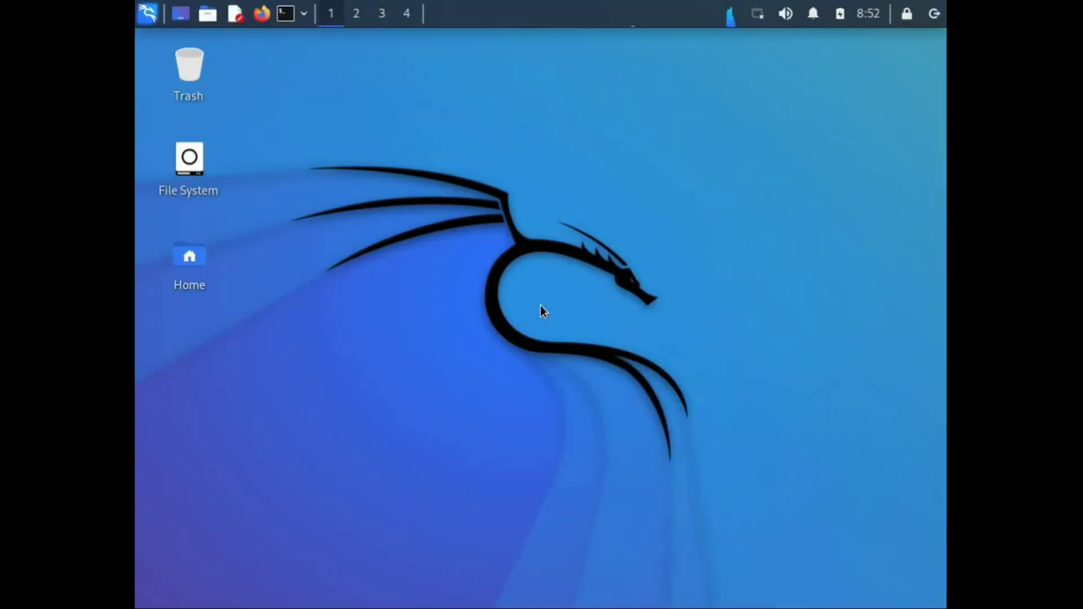
Step: Create an empty desktop file named "New File with Peristence boot option" and select it to check its full name
right_click(529, 257)
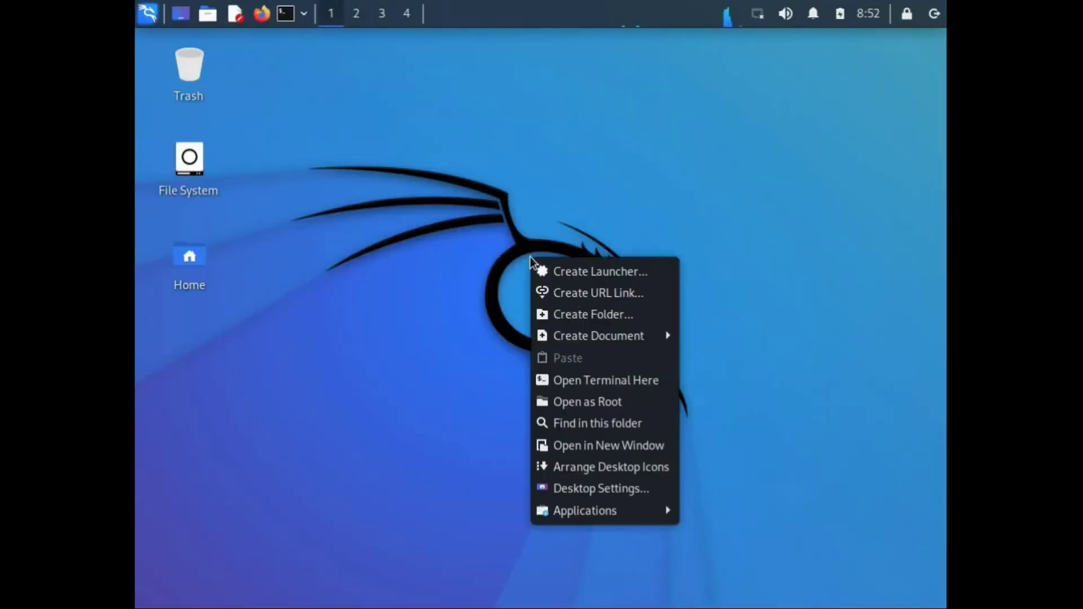
mouse_move(587, 334)
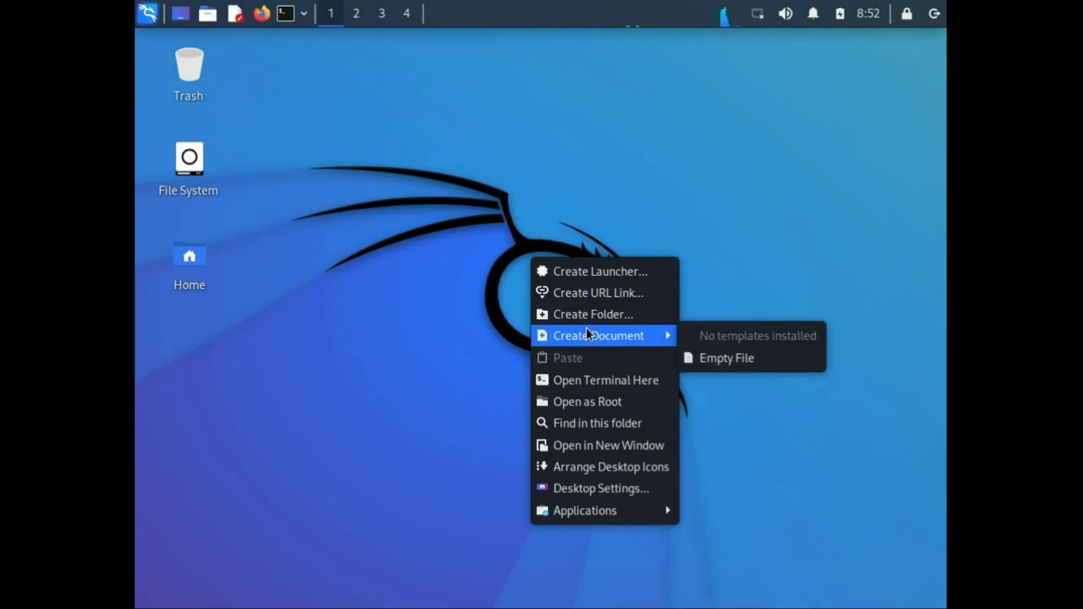
click(693, 360)
key(End)
text(i)
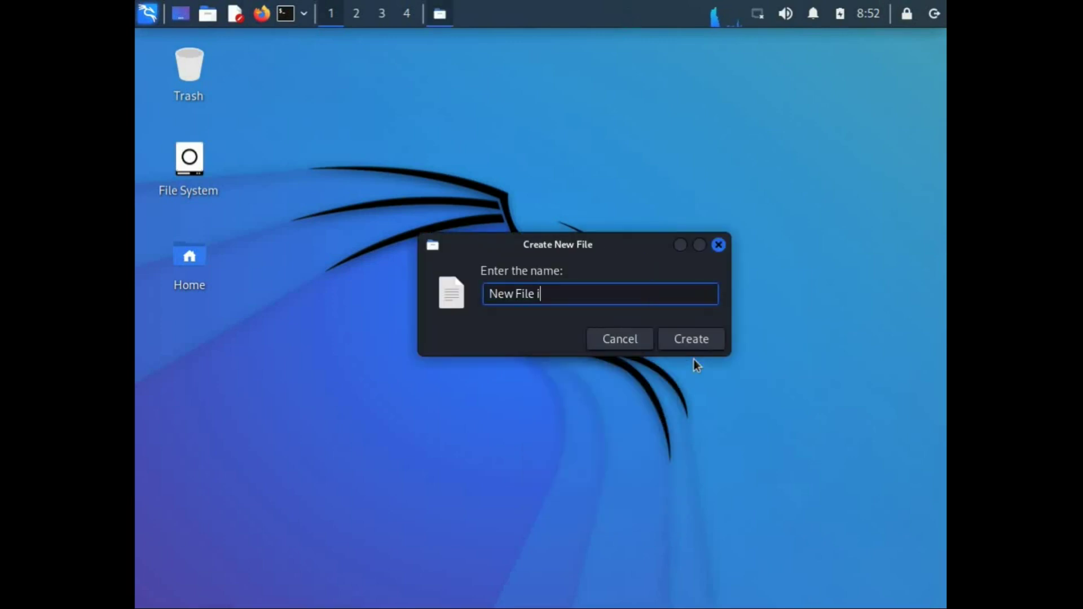
key(BackSpace)
text(with Peristence boot option)
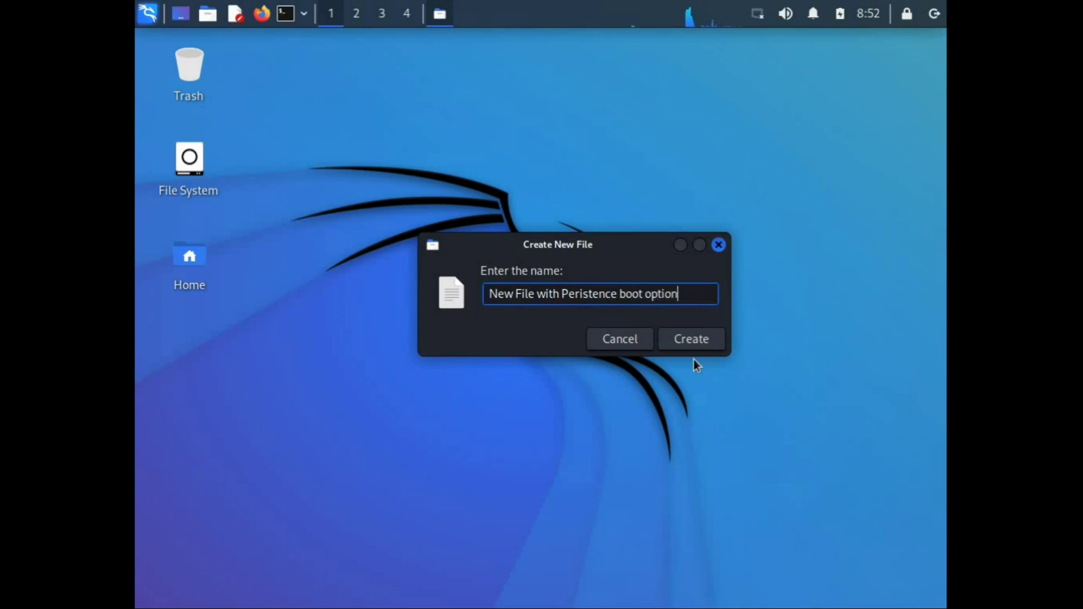
click(693, 340)
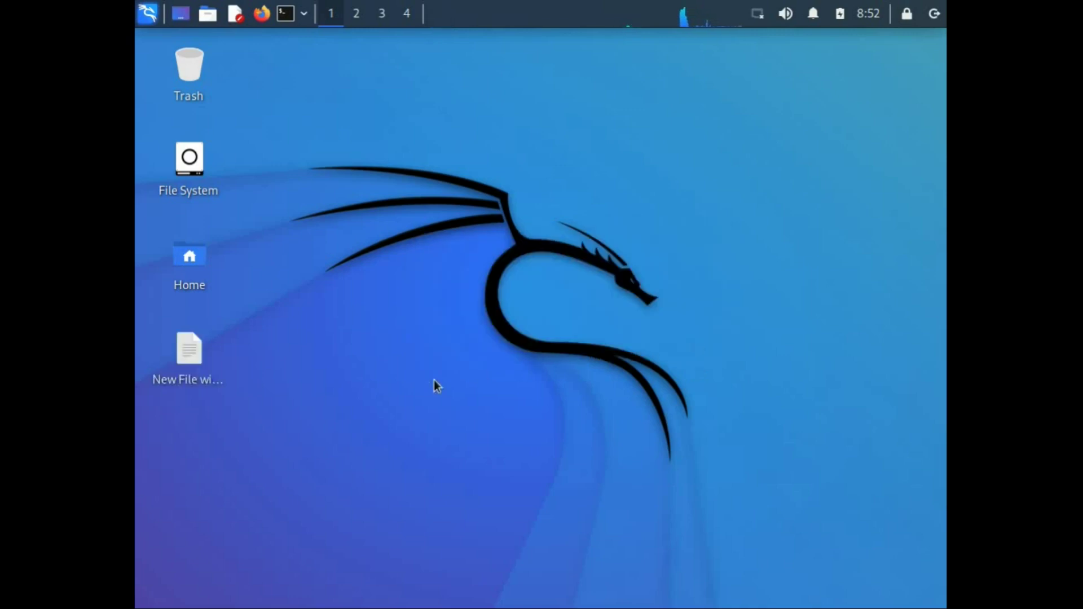
click(184, 357)
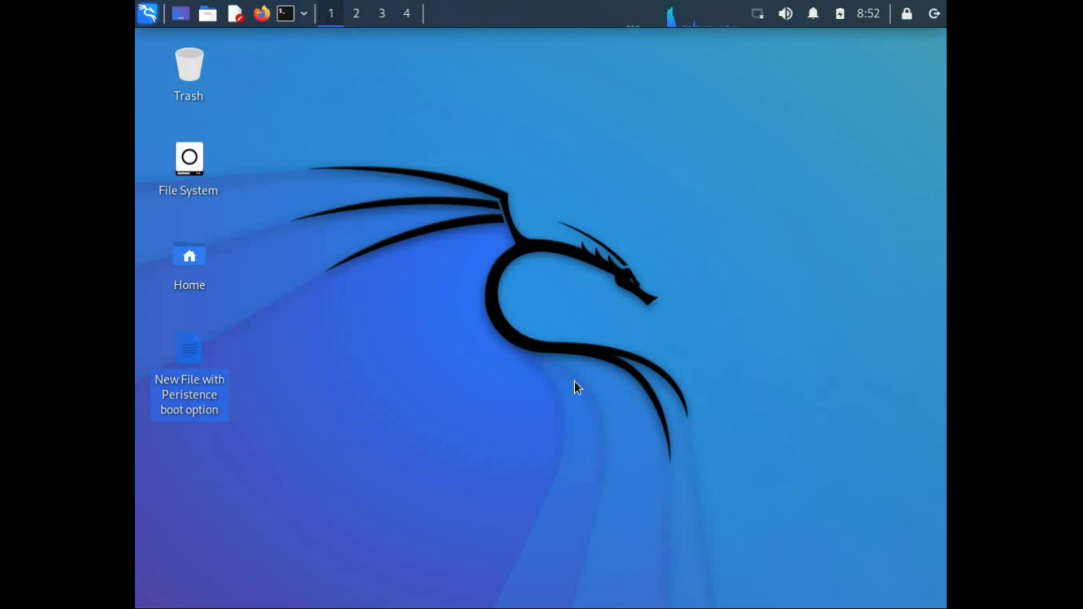
Step: Restart the computer and boot Kali again with the Live system with USB persistence option
click(935, 14)
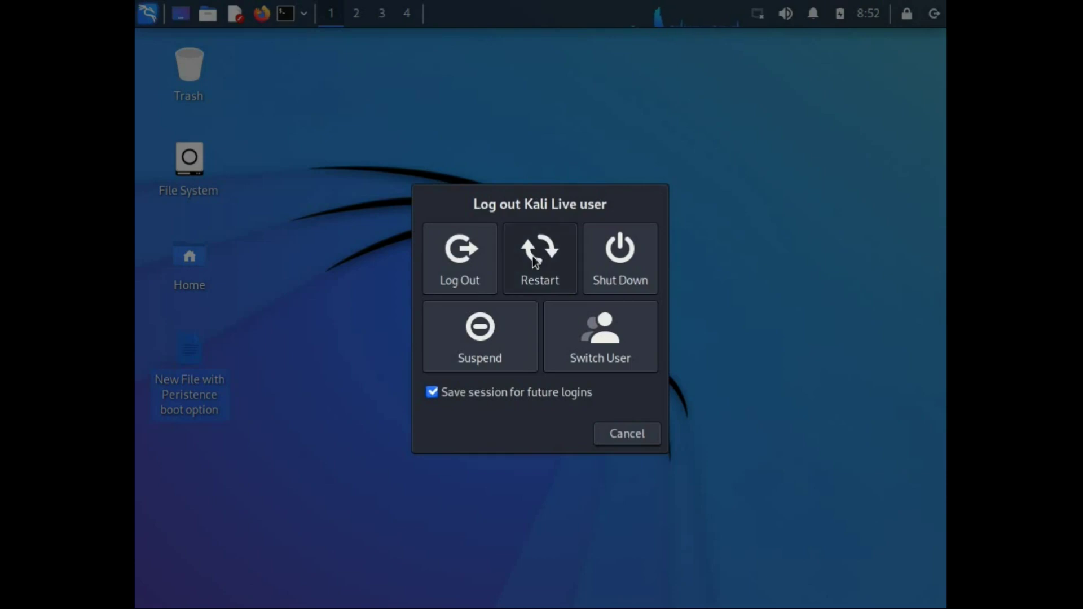
click(532, 256)
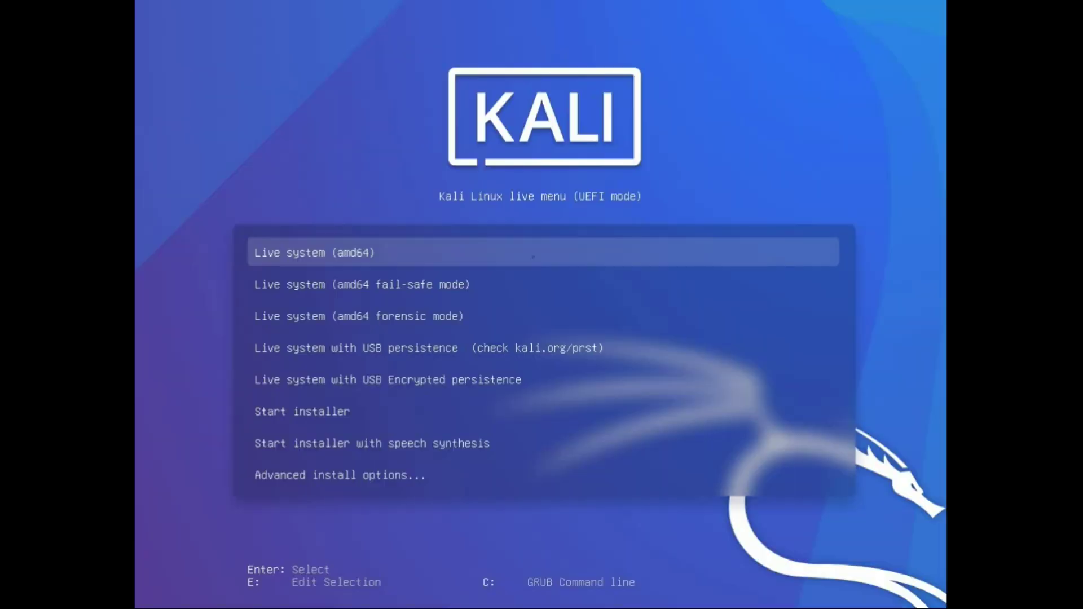
key(Down)
key(Down)
key(Down)
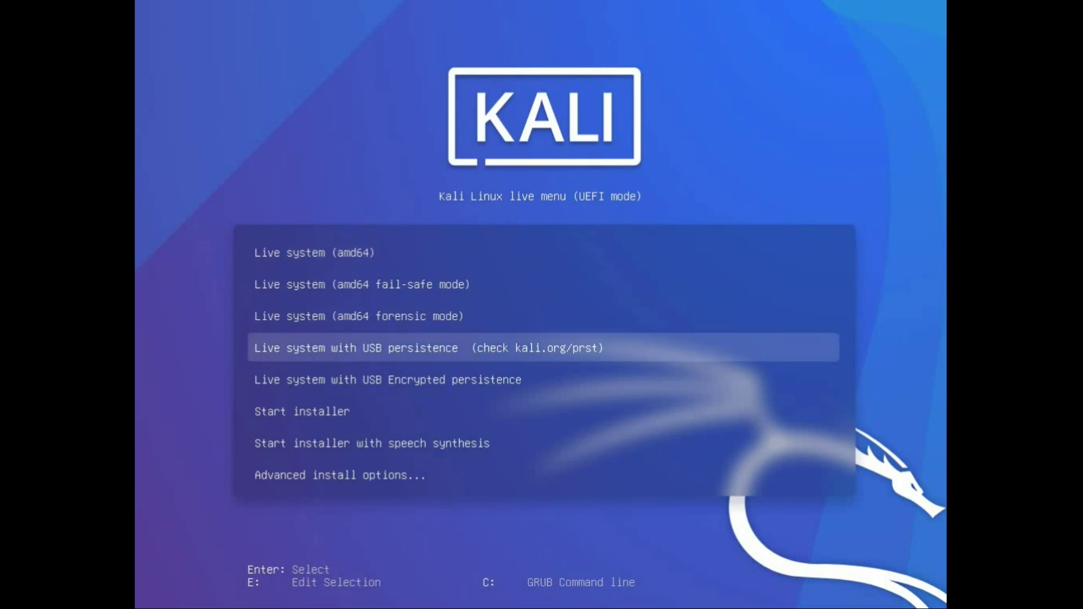
key(Return)
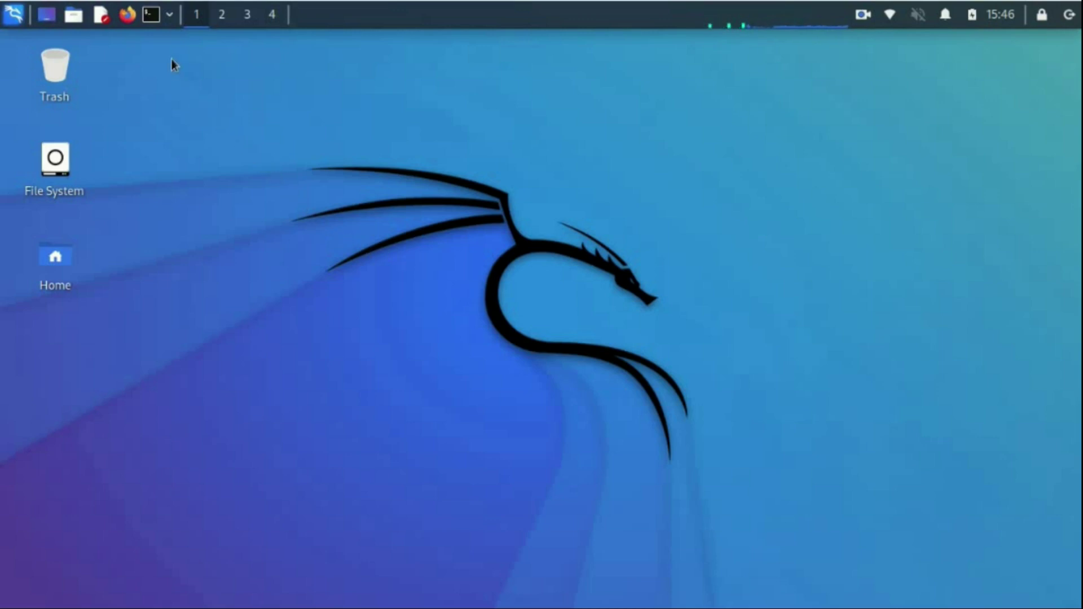
Step: Open a terminal, list the block devices with lsblk, and highlight the sda disk and the sdb disk with its partitions
click(151, 15)
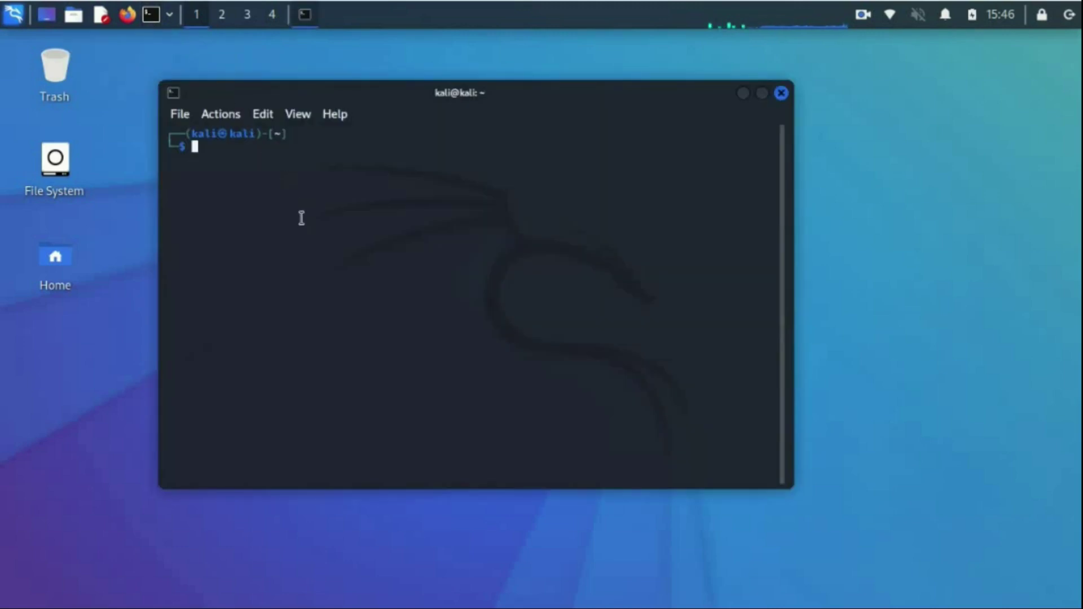
text(lsblk)
key(Return)
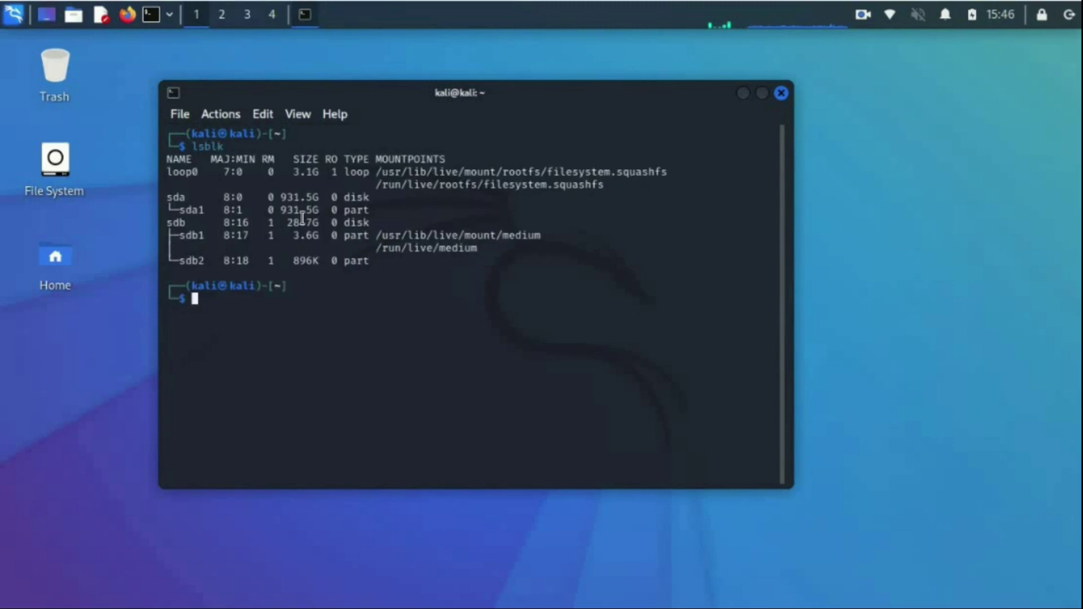
drag(168, 197, 379, 197)
drag(170, 222, 432, 260)
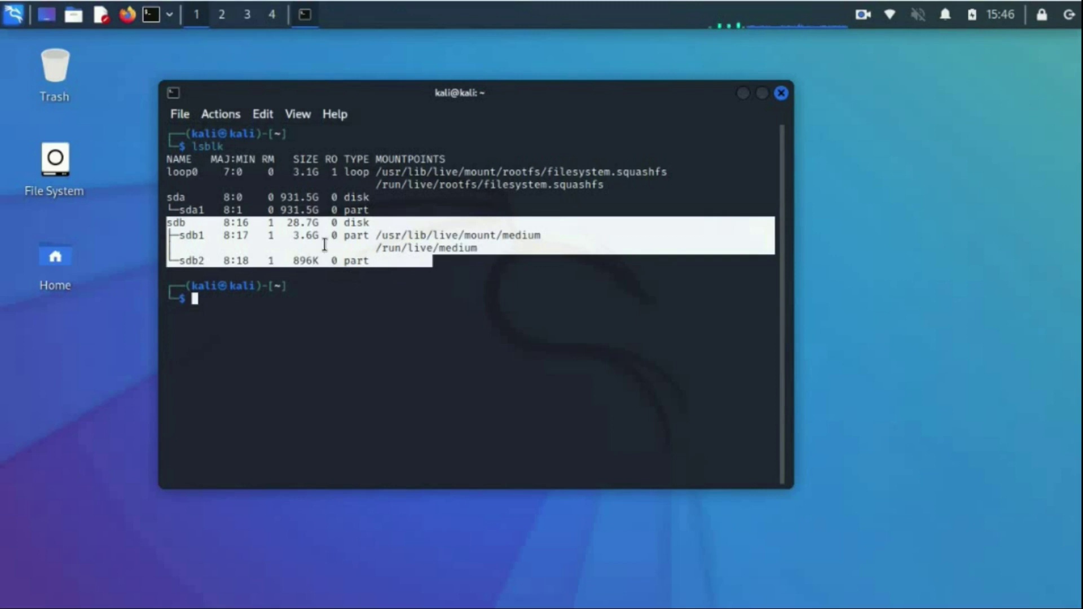
Step: Examine the sdb1 and sdb2 partition entries and the size of the sdb disk in the device list
click(180, 235)
double_click(181, 235)
click(182, 261)
double_click(183, 261)
click(291, 241)
double_click(291, 224)
click(305, 241)
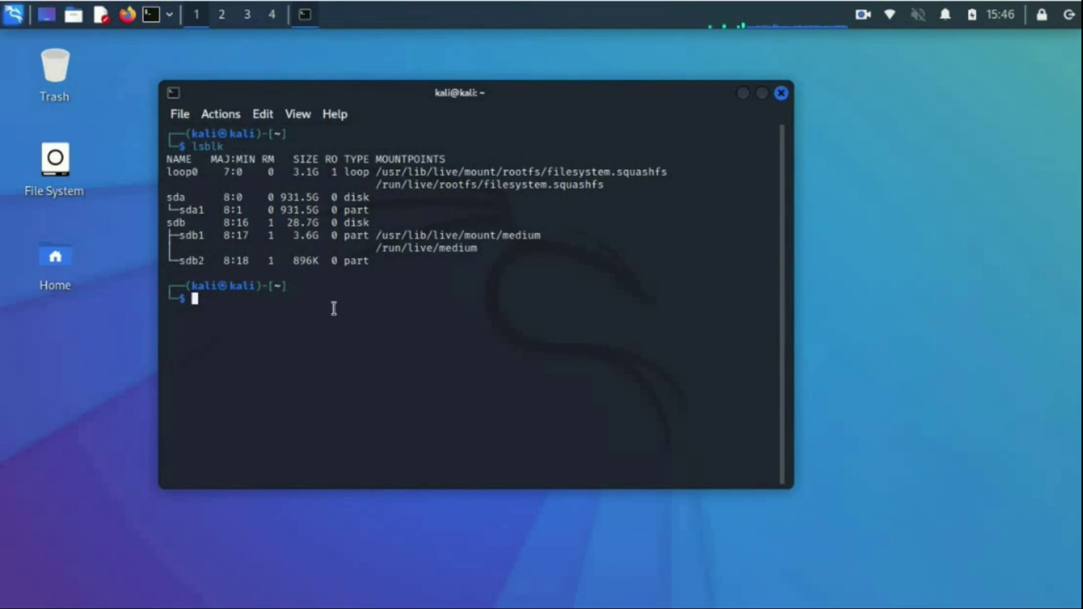
Step: Clear the terminal and open the USB disk in fdisk with sudo fdisk /dev/sdb
text(clear)
key(Return)
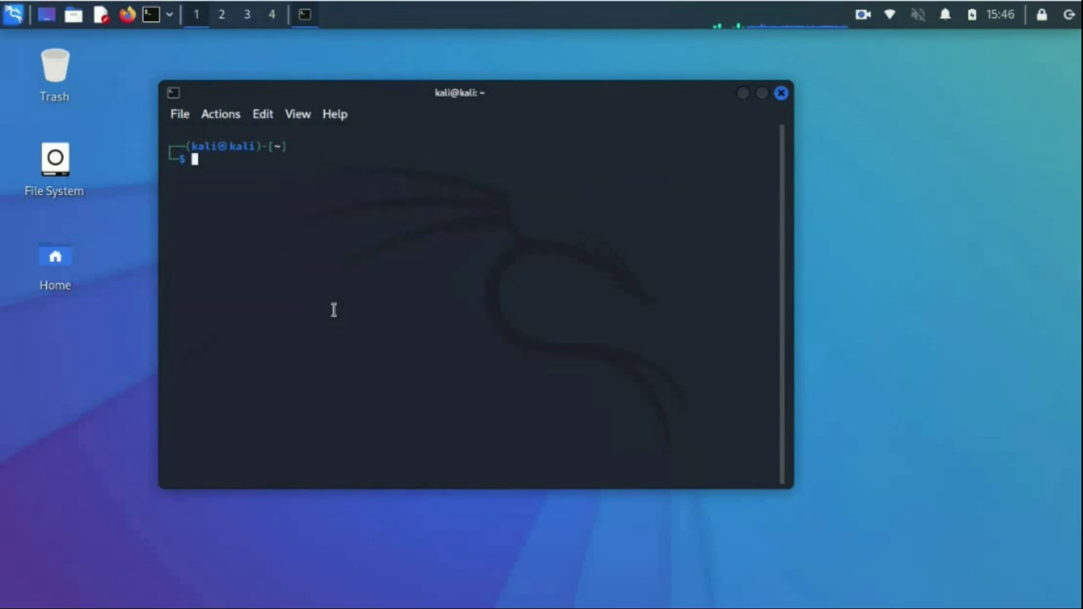
key(ctrl+l)
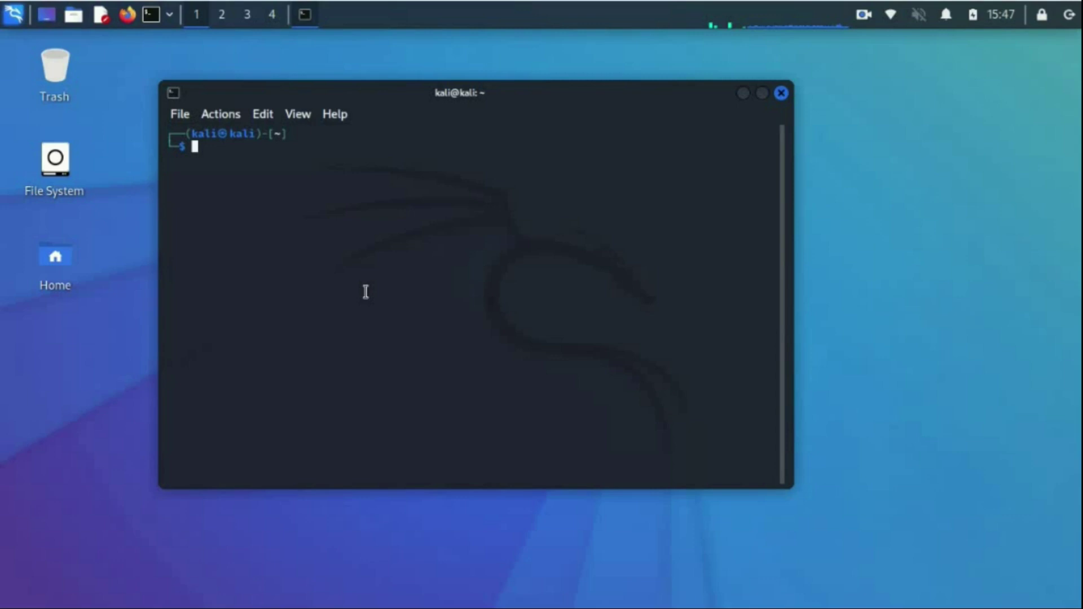
text(sudo fdi)
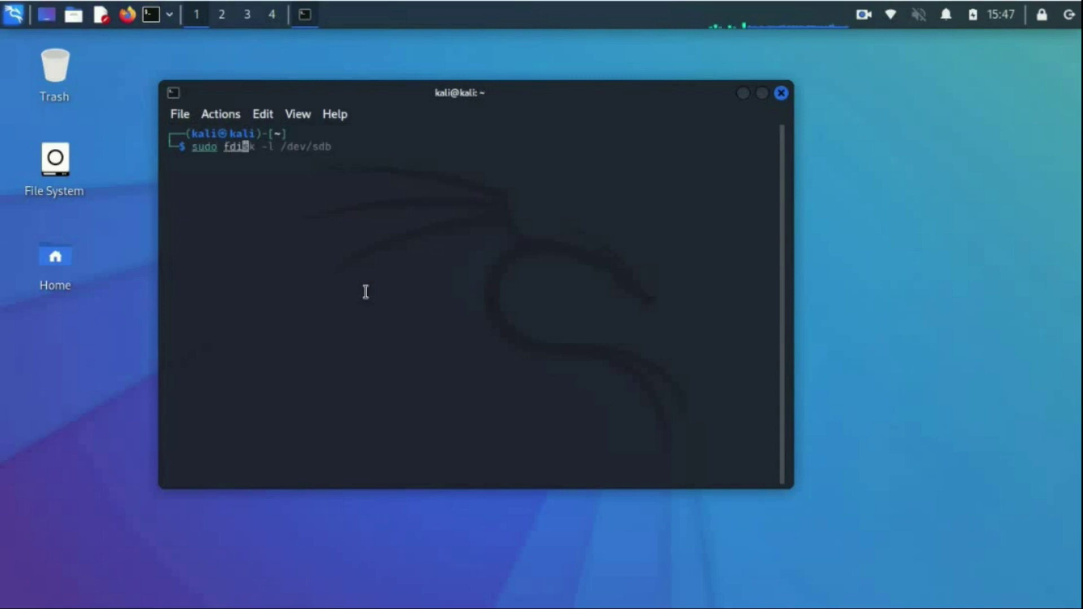
text(sk /dev/)
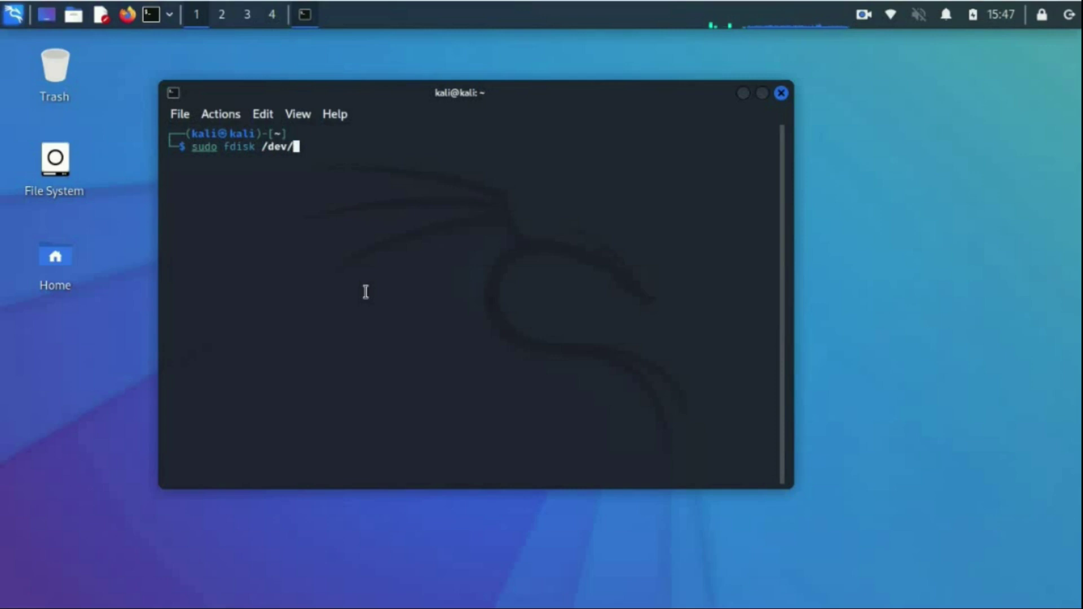
text(sdb)
key(Return)
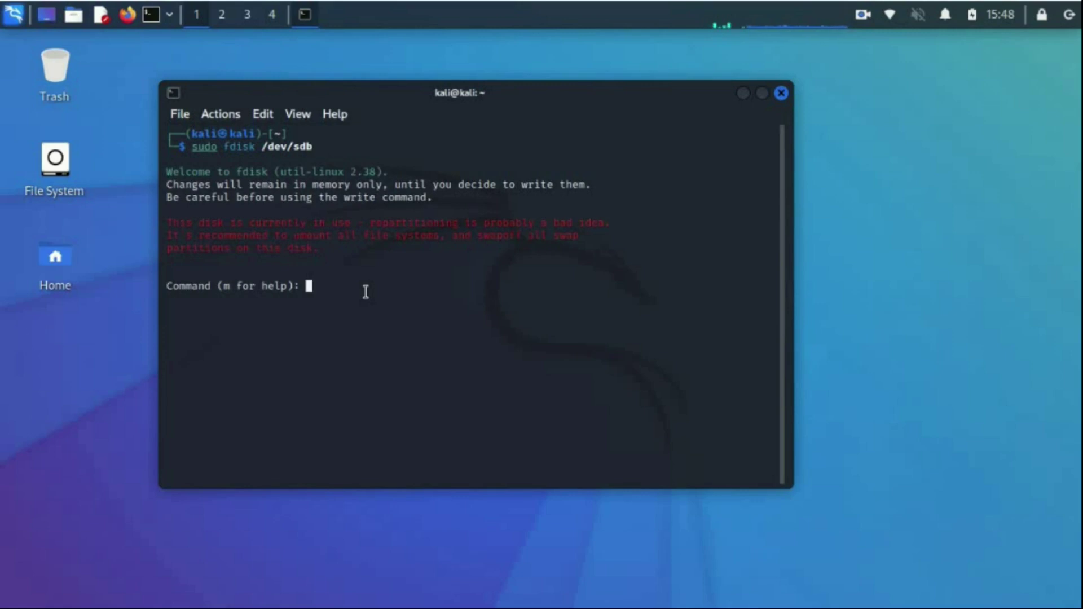
Step: Print the partition table of /dev/sdb and check the total disk size and the size of sdb1
text(p)
key(Return)
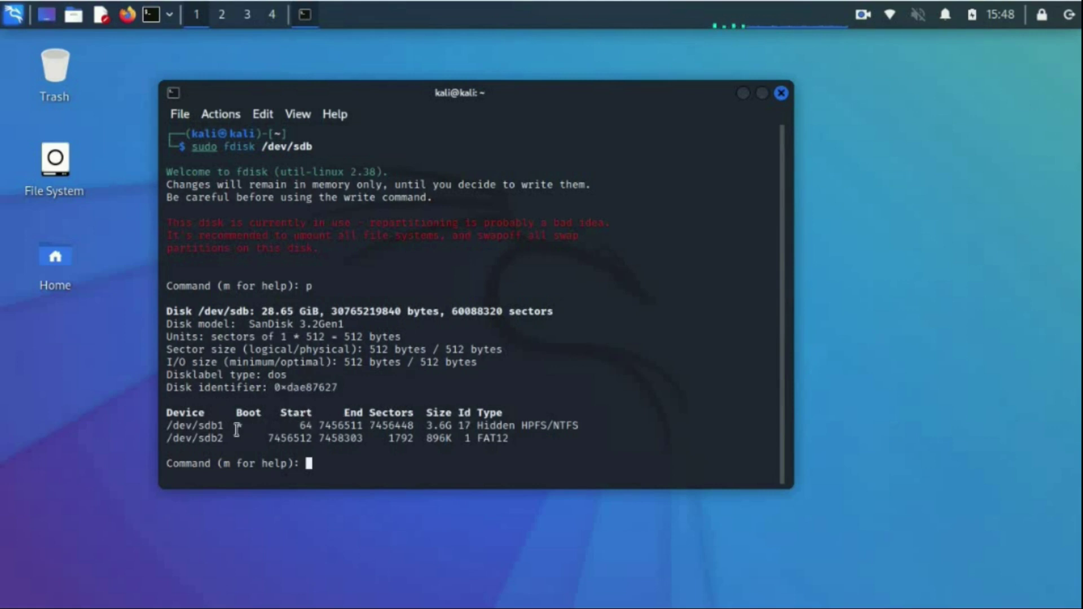
drag(262, 311, 317, 310)
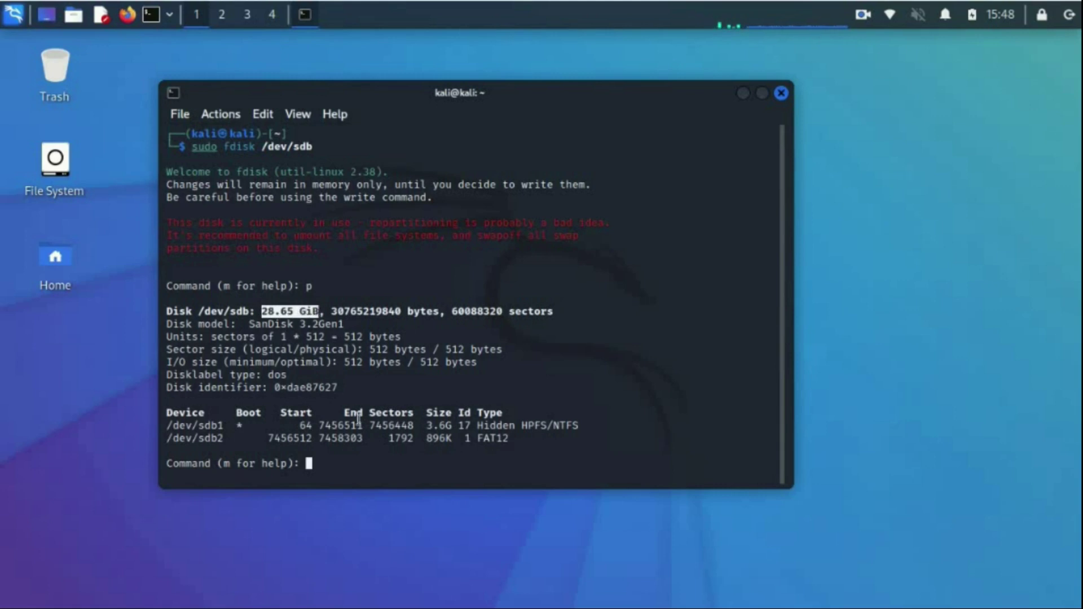
drag(427, 425, 461, 424)
click(350, 471)
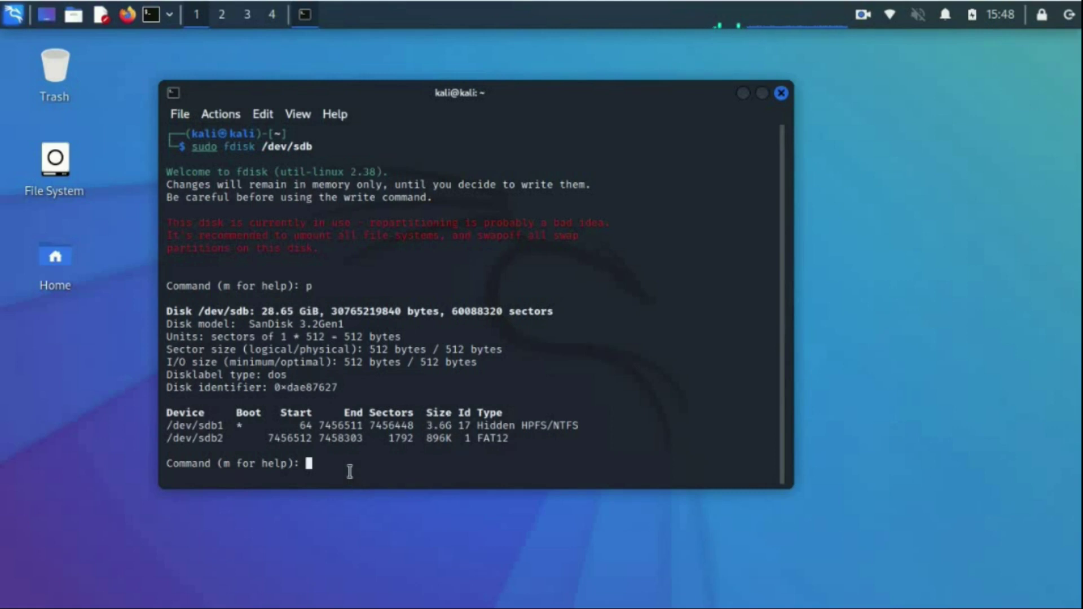
Step: Start a new partition on /dev/sdb with the default primary type and the default partition number 3
text(n)
key(Return)
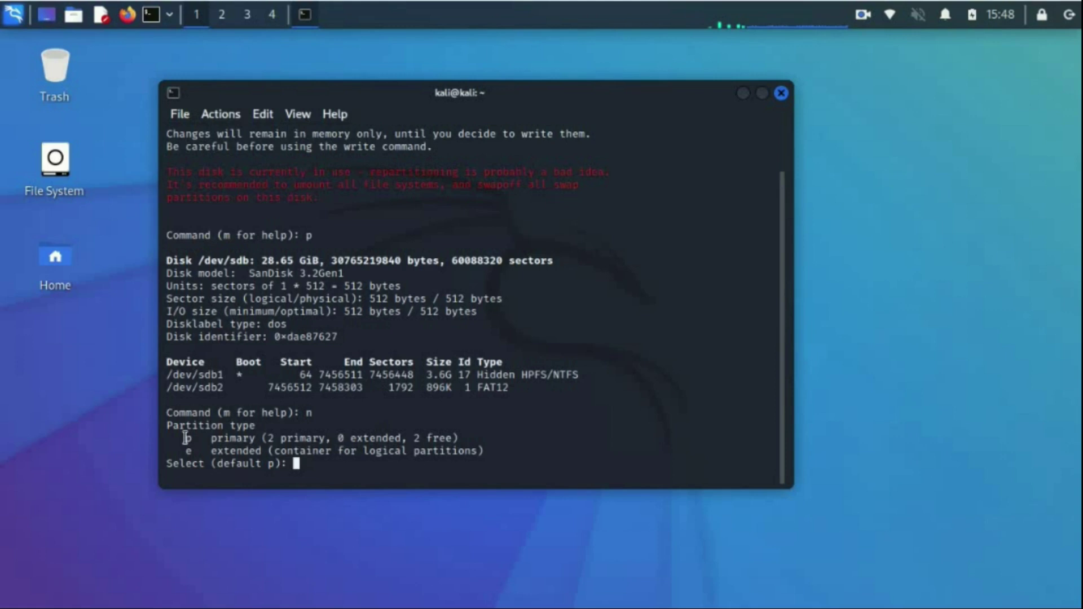
drag(185, 438, 275, 464)
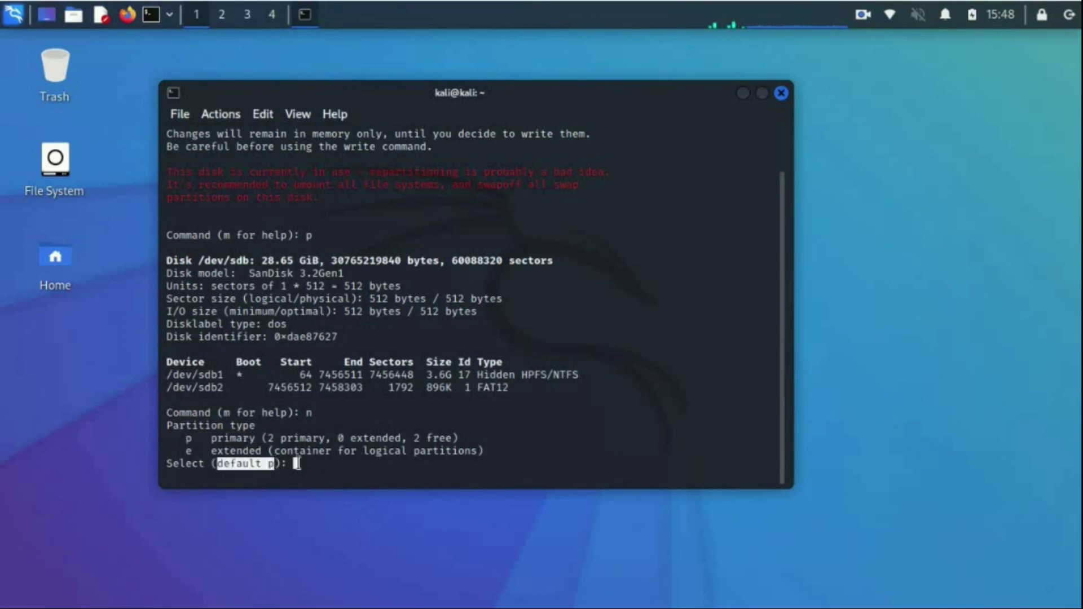
click(324, 464)
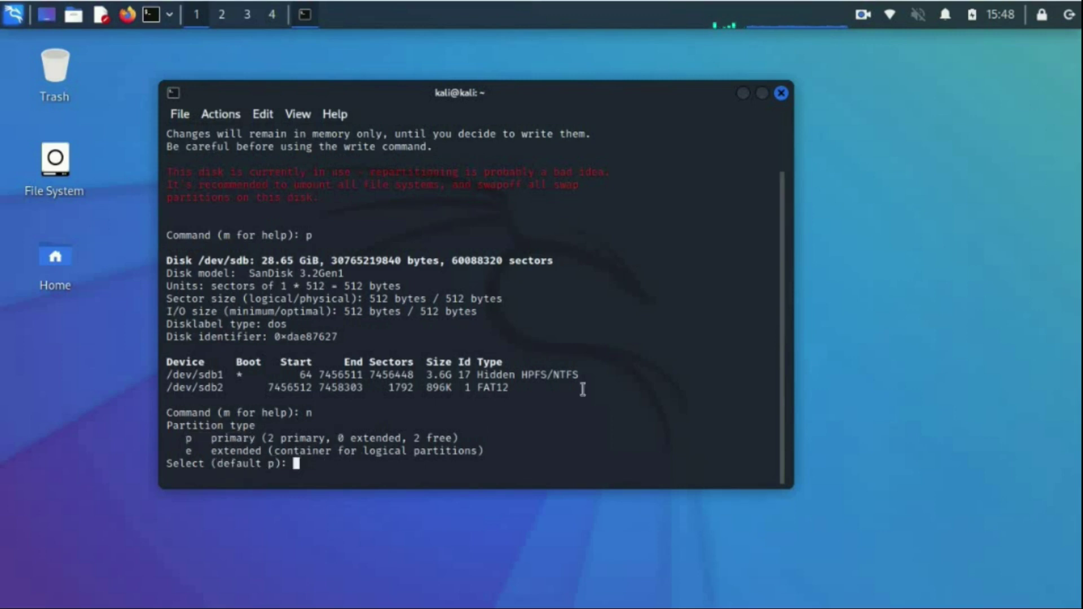
key(Return)
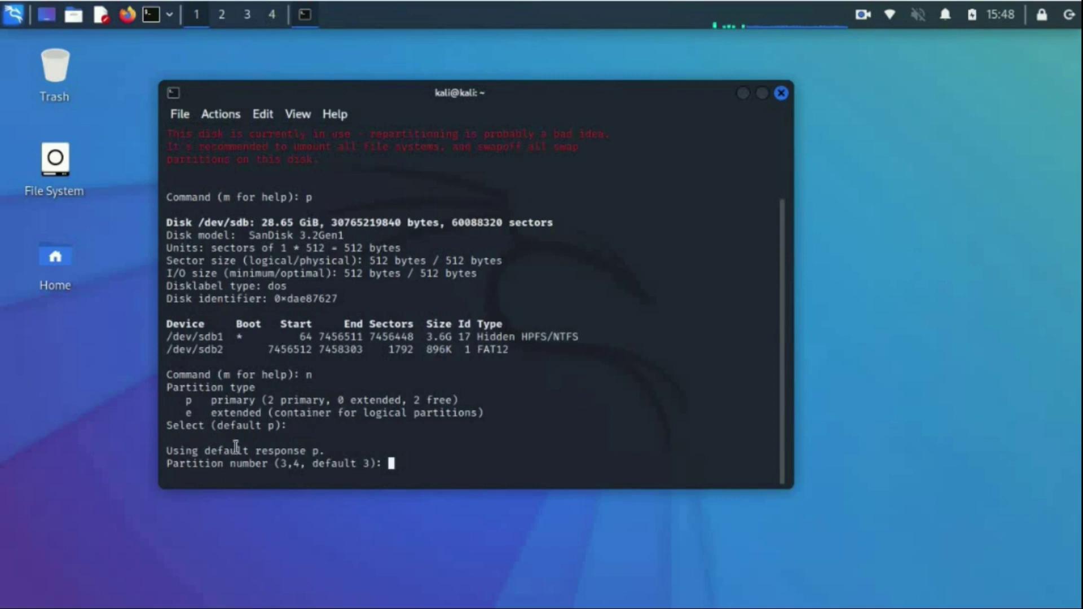
drag(319, 463, 370, 463)
click(370, 463)
drag(216, 349, 224, 349)
click(370, 463)
key(Return)
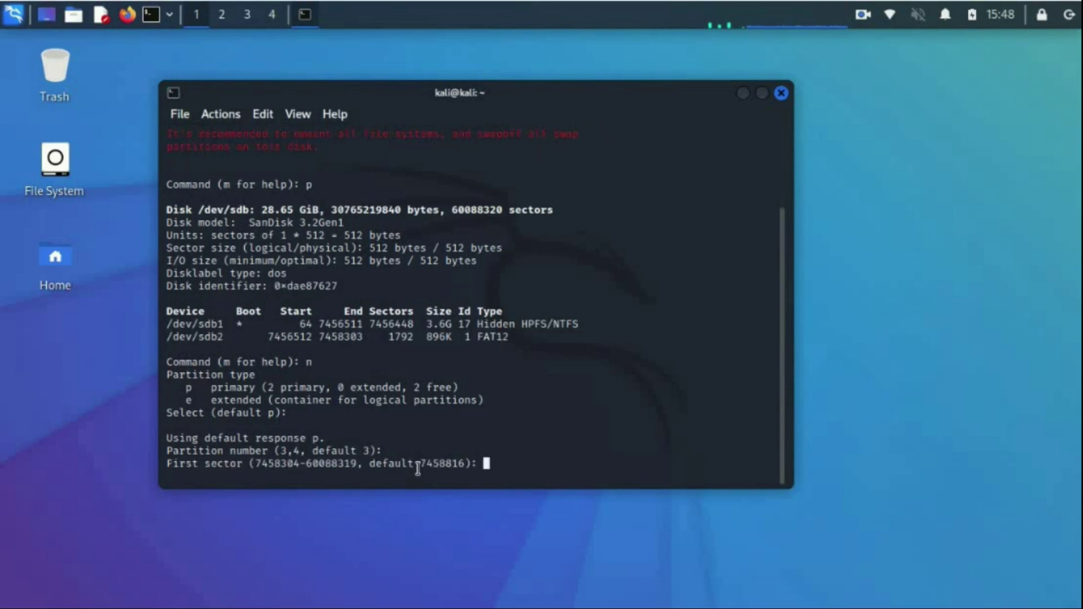
Step: Create the partition with the default first sector 7458816 and the default last sector 60088319
drag(376, 463, 500, 463)
click(515, 462)
key(Return)
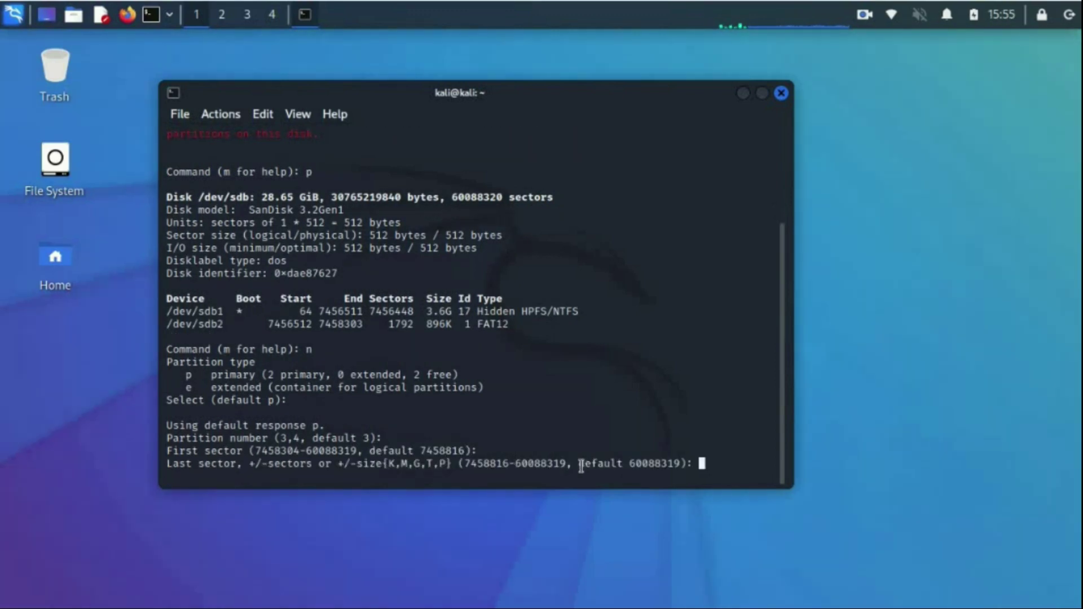
drag(579, 463, 682, 463)
click(736, 466)
key(Return)
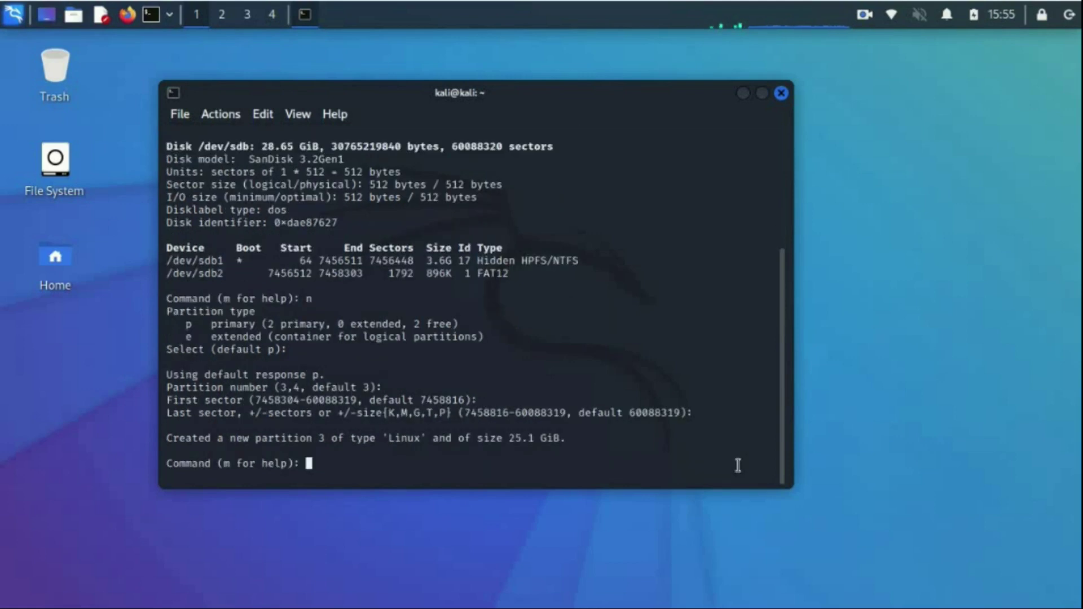
Step: Compare the new partition's size with sdb1 and the whole disk, and write the partition table to /dev/sdb
drag(165, 437, 524, 444)
triple_click(525, 443)
click(504, 469)
drag(433, 260, 450, 258)
drag(508, 439, 533, 440)
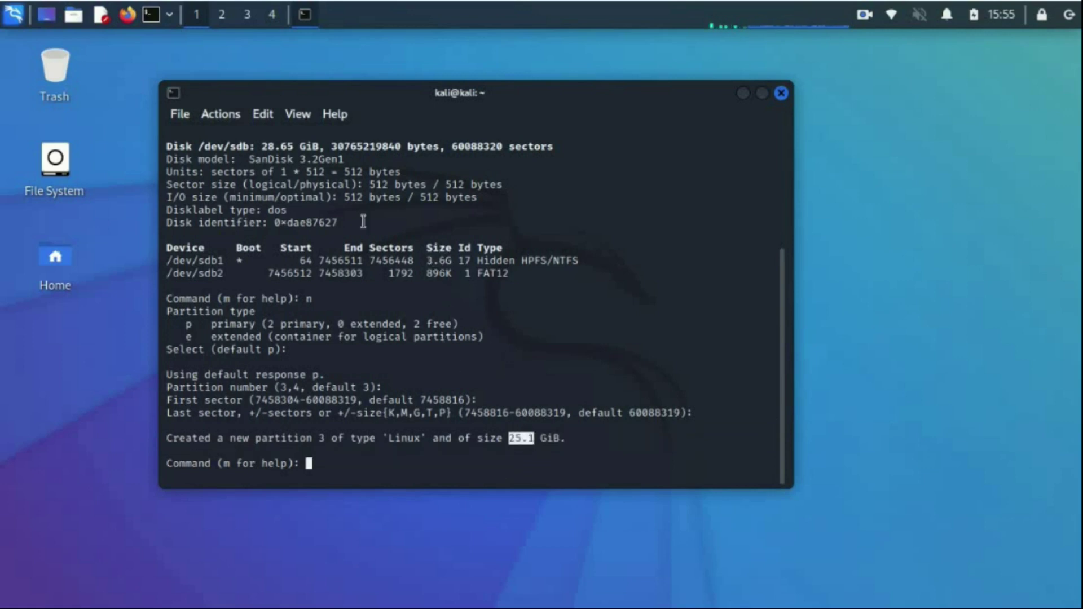
drag(268, 146, 294, 147)
click(343, 460)
text(w)
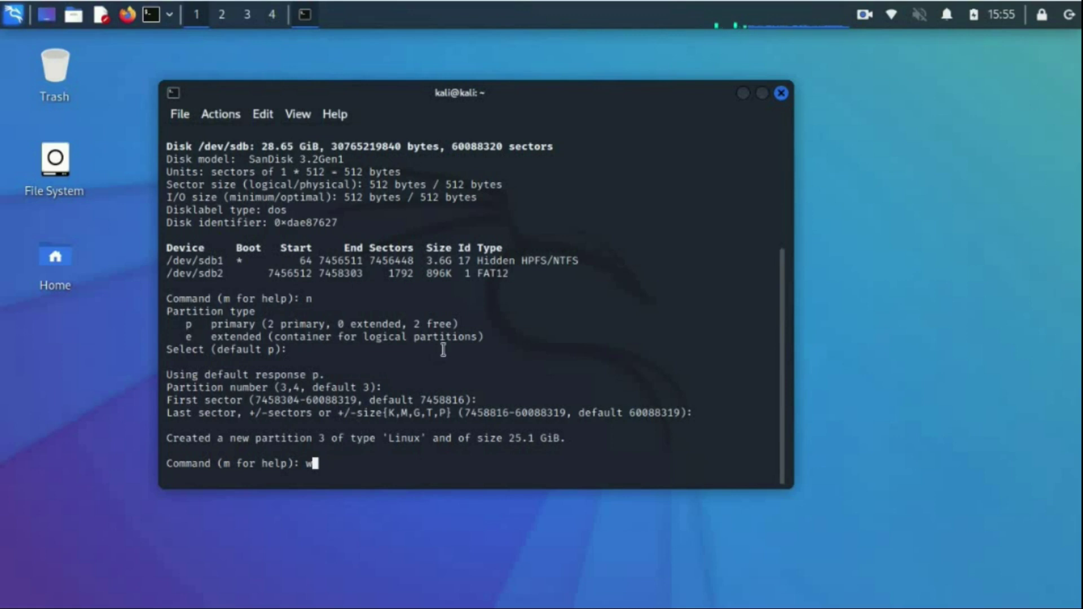
key(Return)
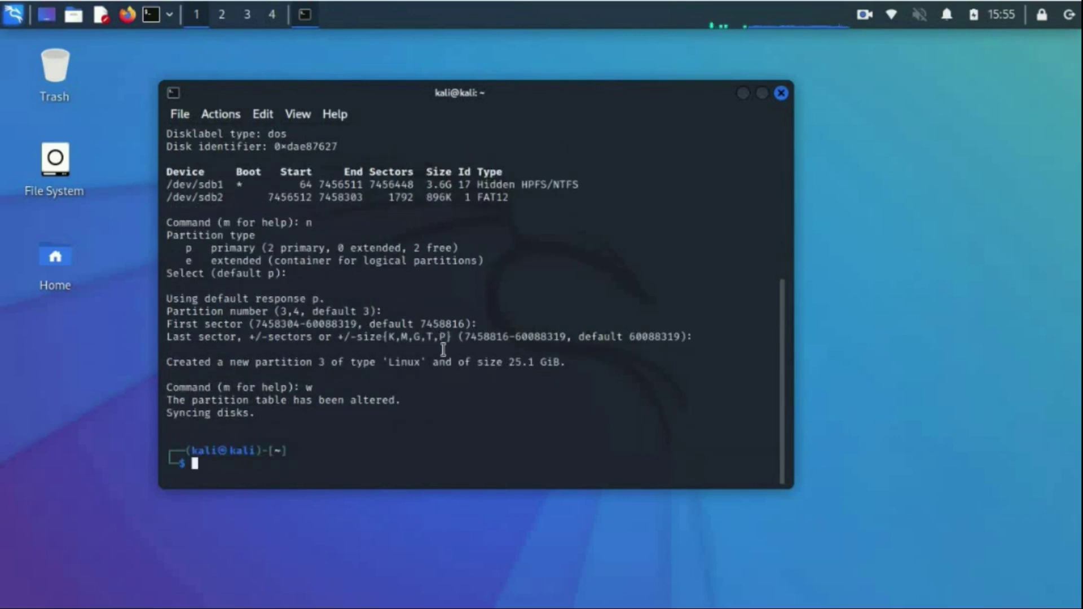
Step: Clear the terminal, list the block devices with lsblk, and check the entry for the new sdb3 partition
text(clear)
key(Return)
text(lsblk)
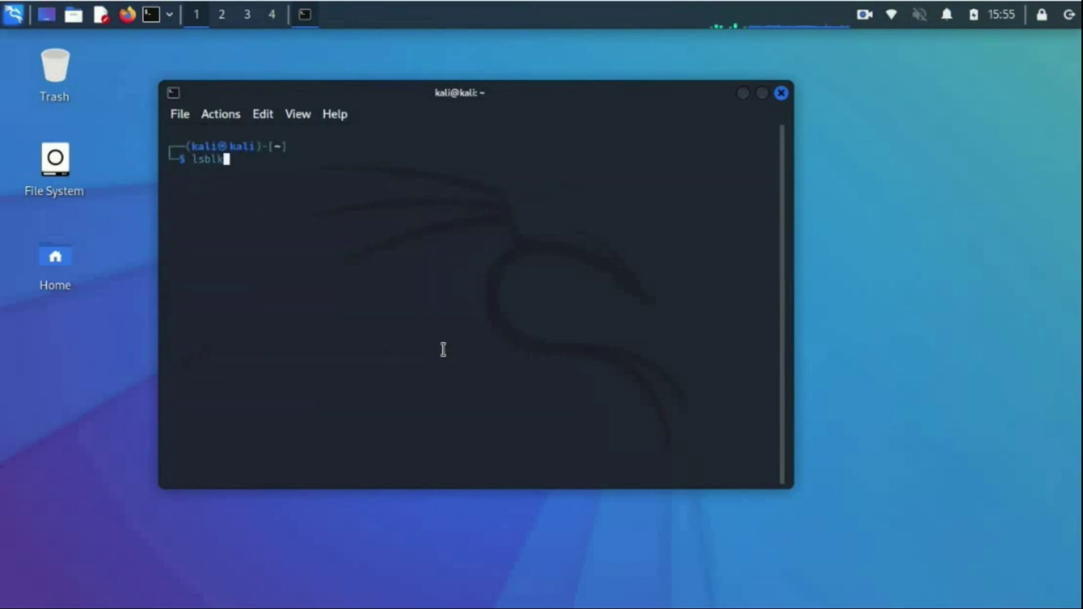
key(Return)
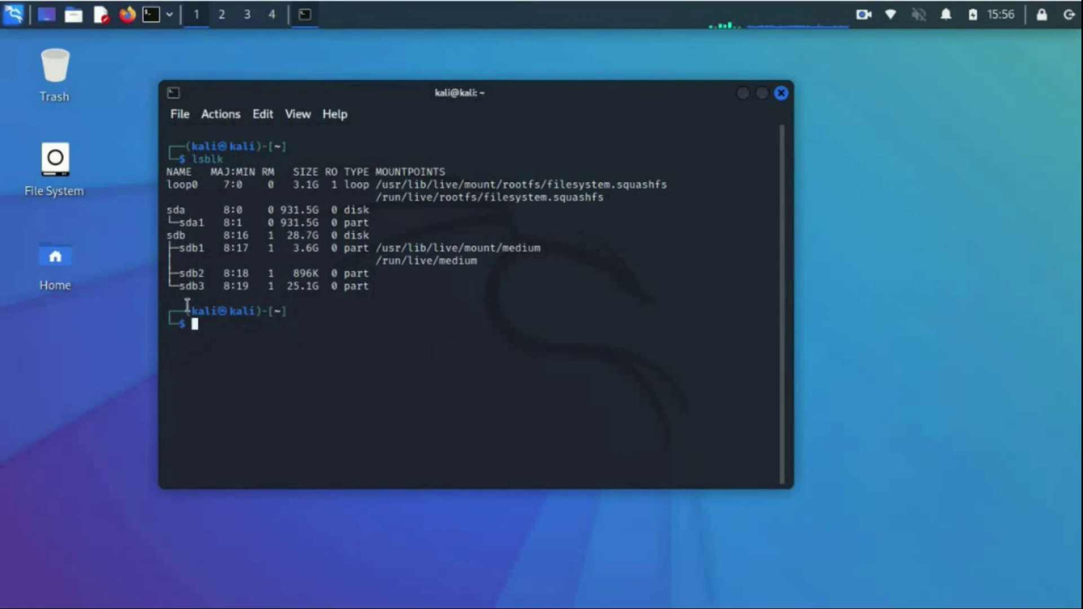
drag(178, 286, 375, 288)
click(397, 348)
Step: Clear the terminal and format /dev/sdb3 as ext4 with the label persistence using sudo mkfs.ext4, checking that the process finishes
text(clear)
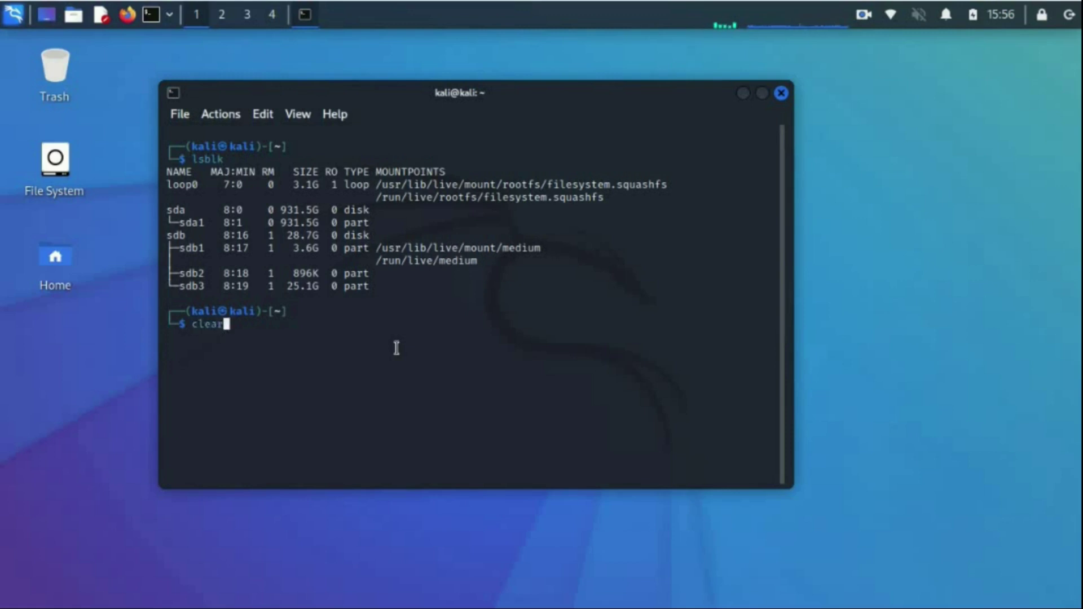
key(Return)
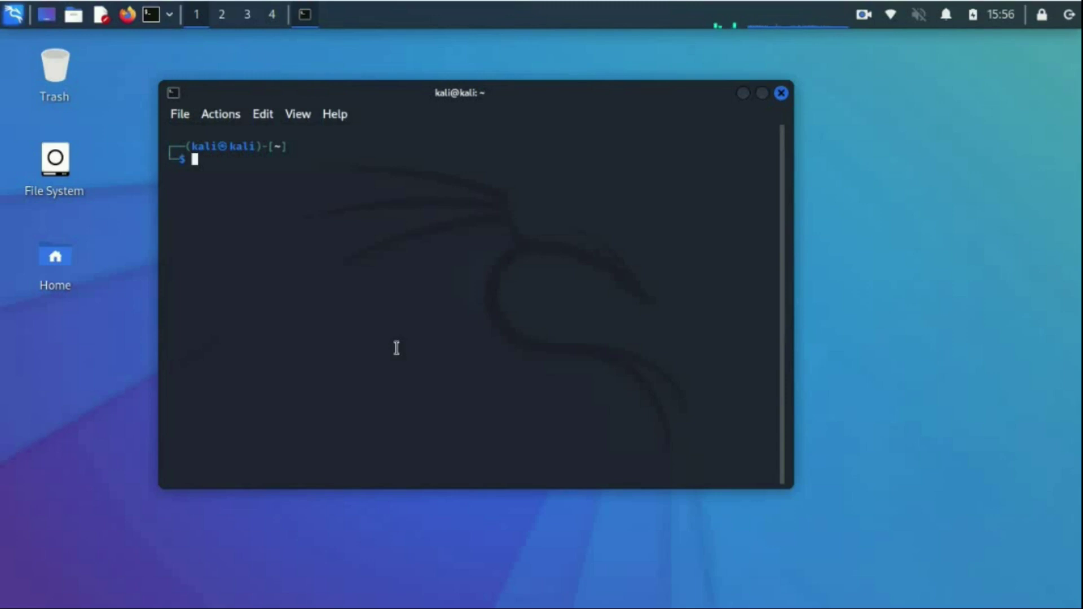
text(sudo mkf)
text(s.ext4)
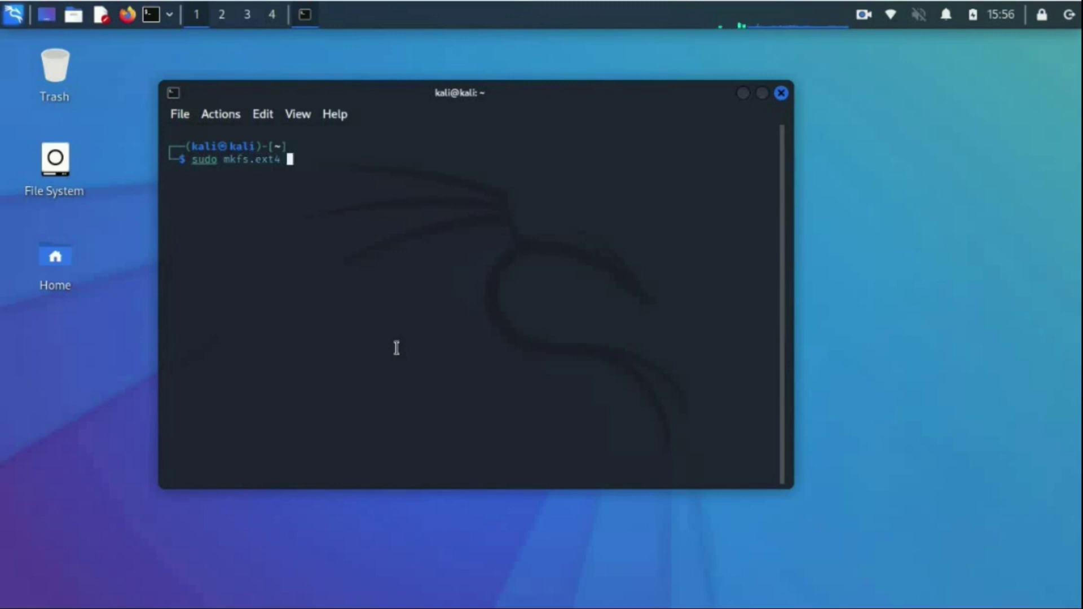
text( -L persistence /dev/sdb3)
key(Return)
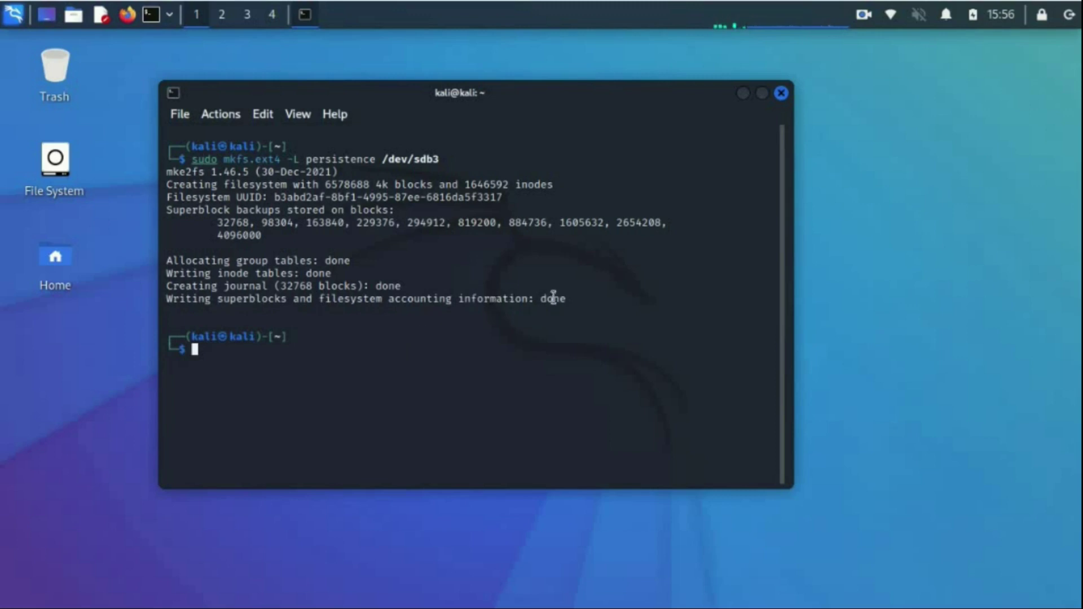
drag(539, 299, 589, 294)
click(411, 355)
Step: Clear the terminal and create the mount directory /mnt/mydrive with sudo mkdir -p
text(clear)
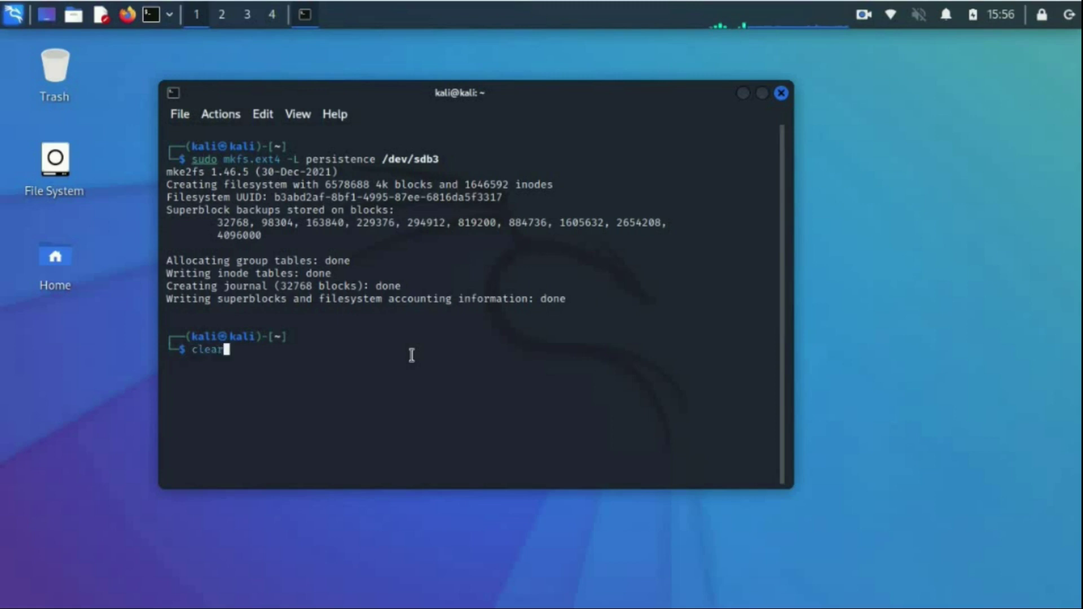
key(Return)
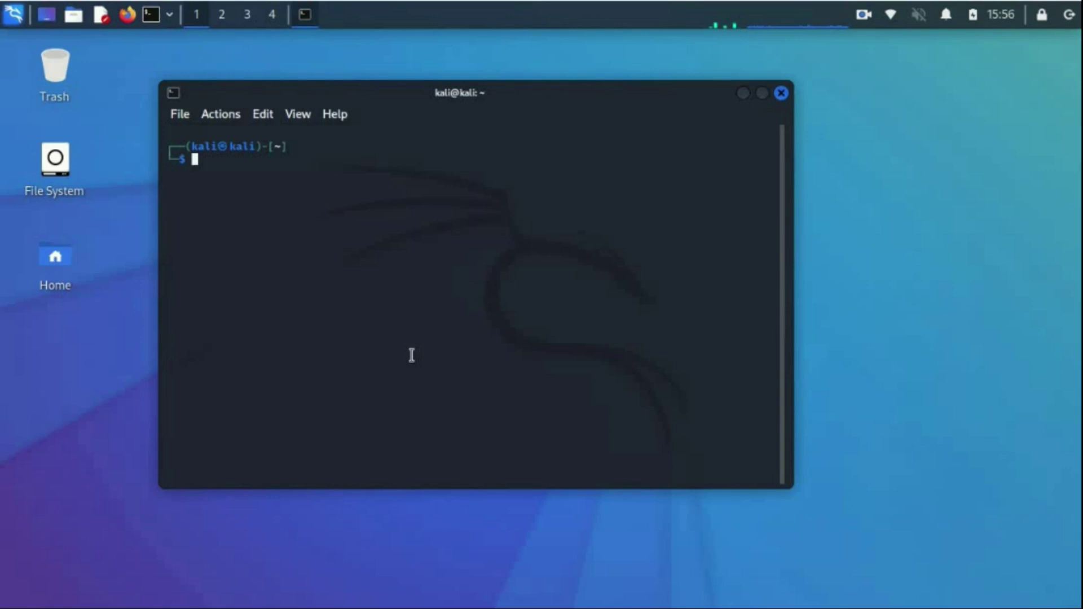
text(sudo )
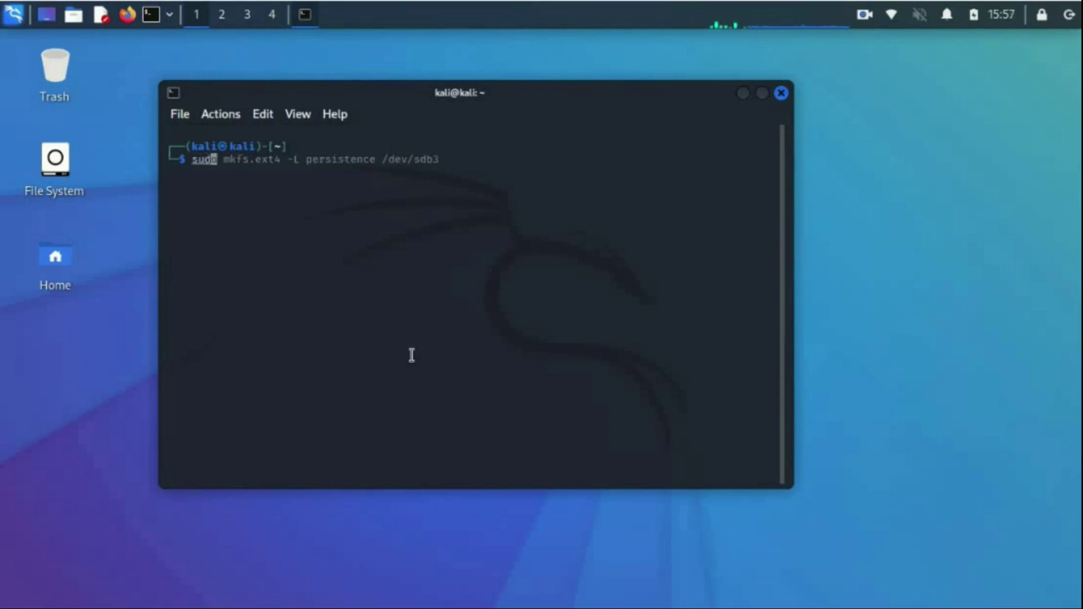
text(mkdi)
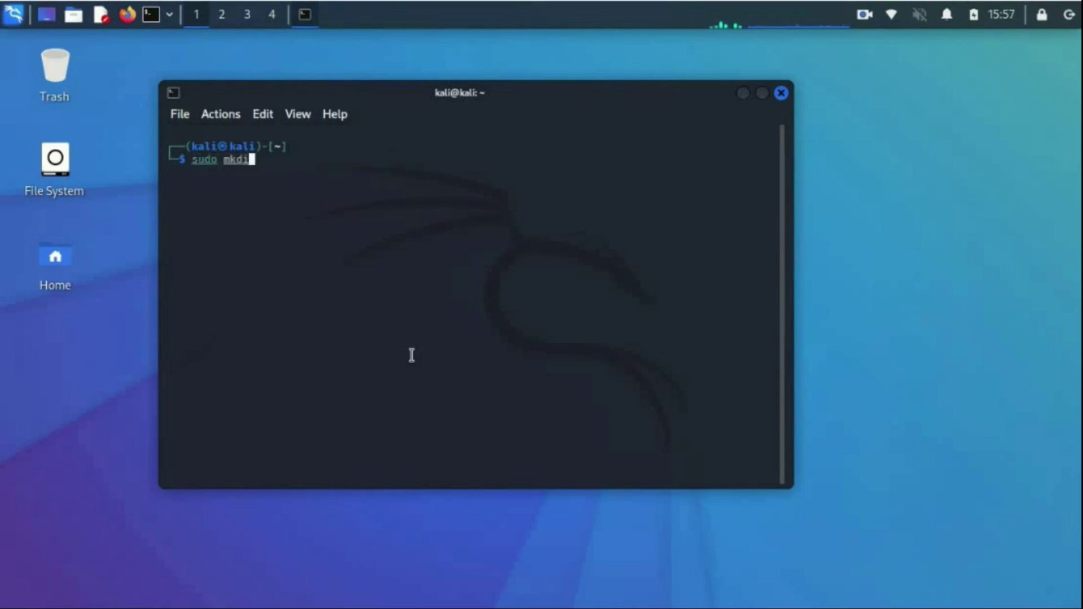
text(r -p /mn)
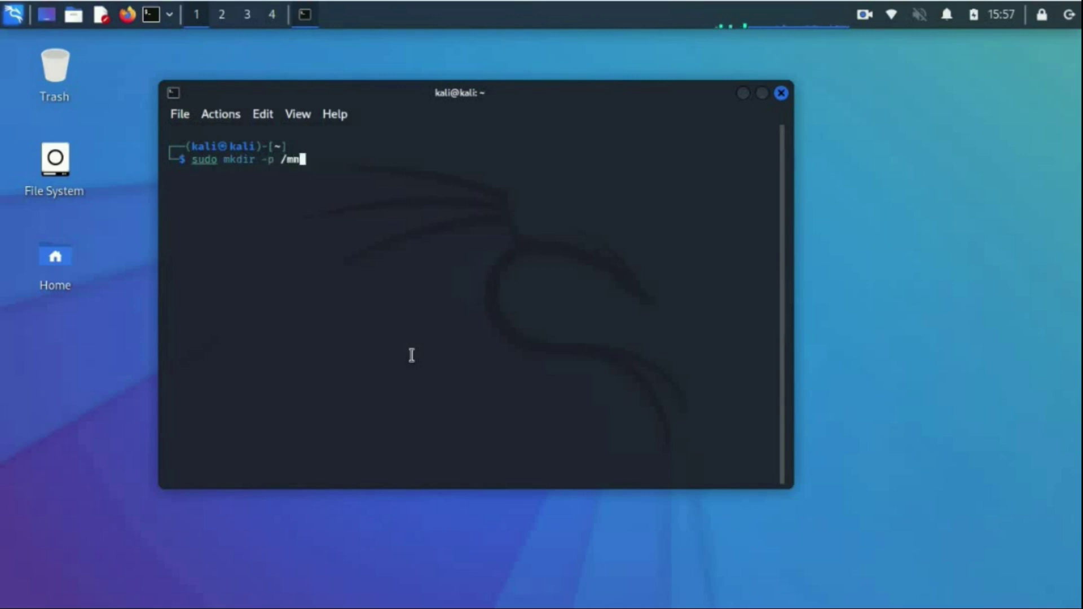
text(t/mydrive)
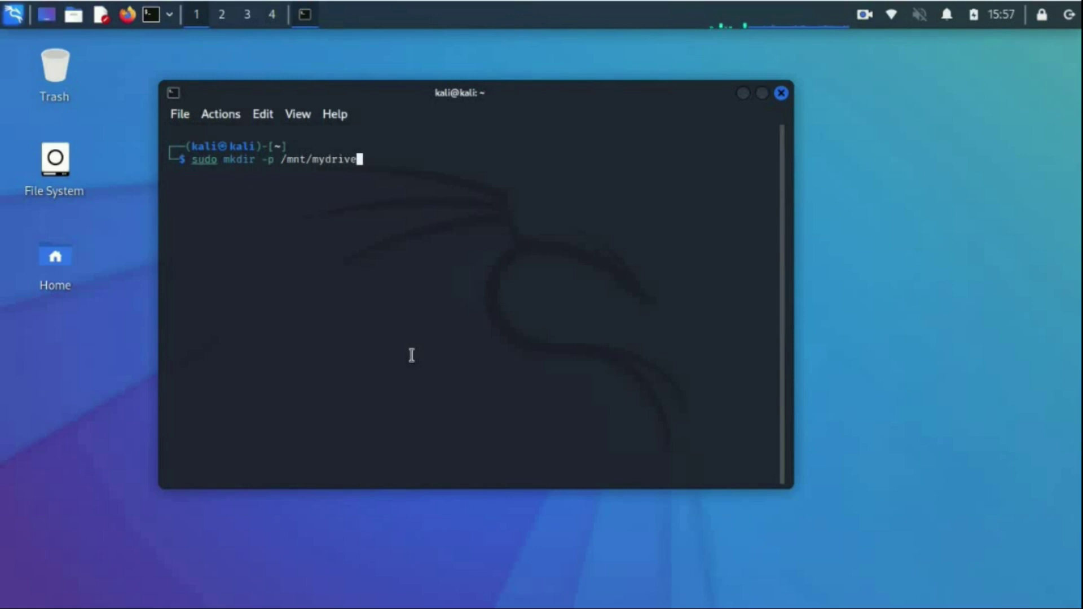
key(Return)
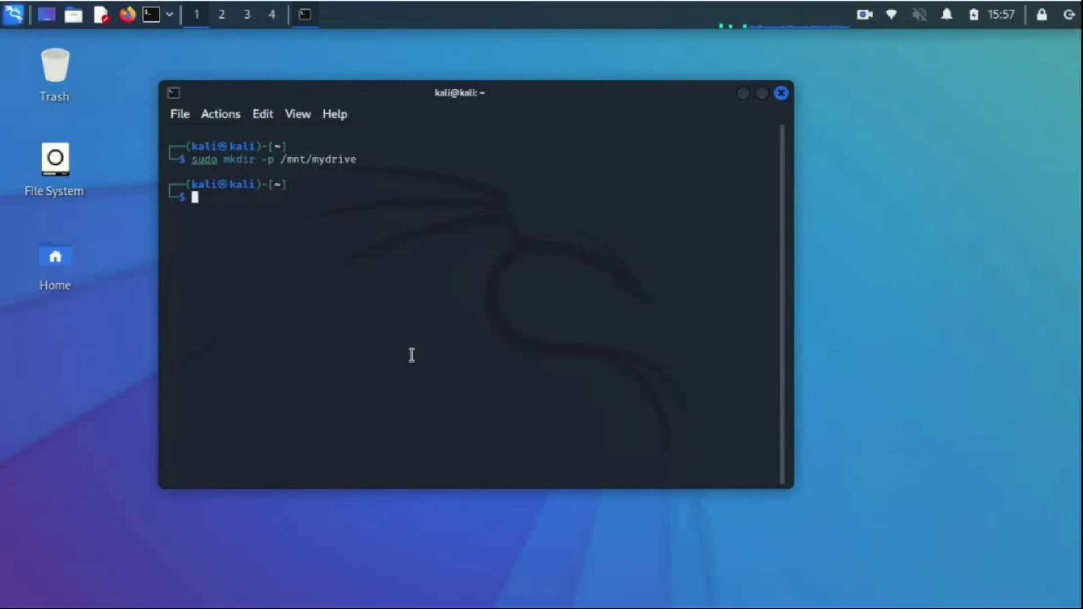
Step: Mount the /dev/sdb3 partition at /mnt/mydrive using sudo mount
text(sudo mount /)
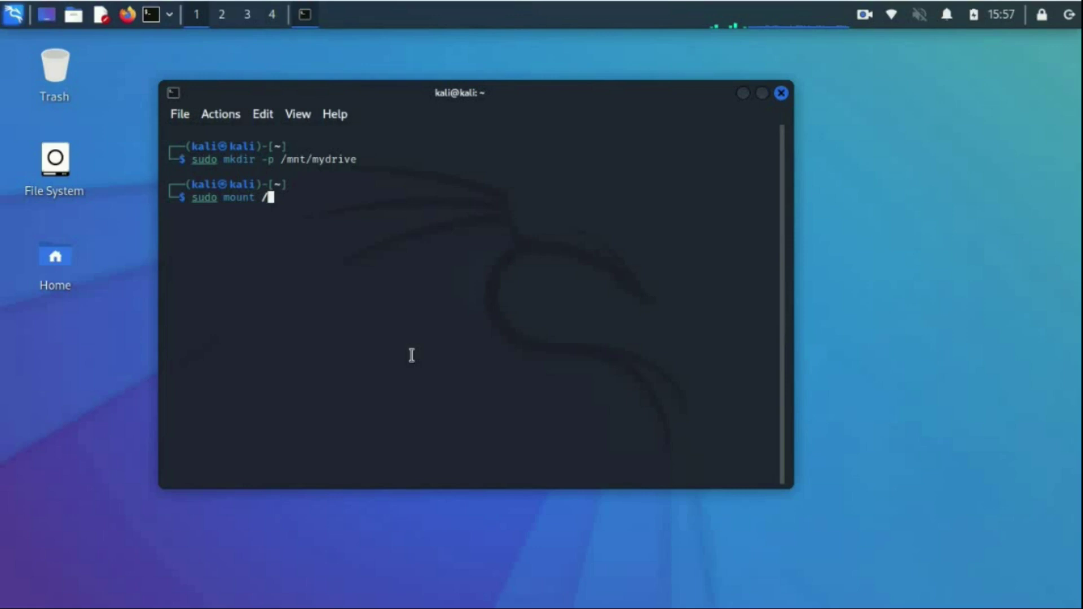
text(dev/sdb3 )
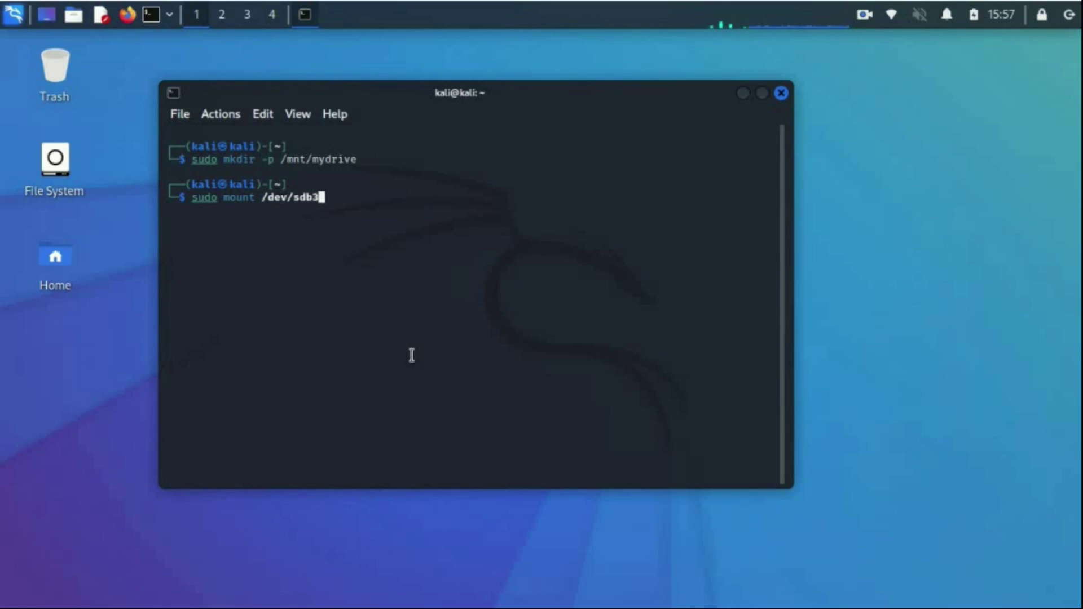
text(/mnt/my)
key(Tab)
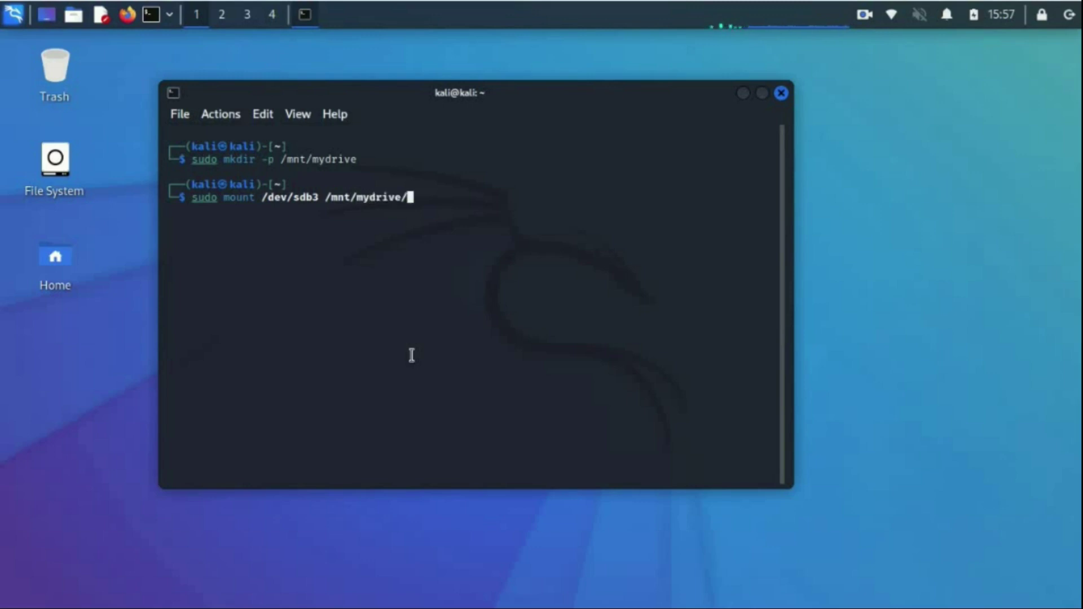
key(BackSpace)
key(Return)
Step: Clear the terminal and write the line "/ union" to /mnt/mydrive/persistence.conf by piping echo into sudo tee
text(clear)
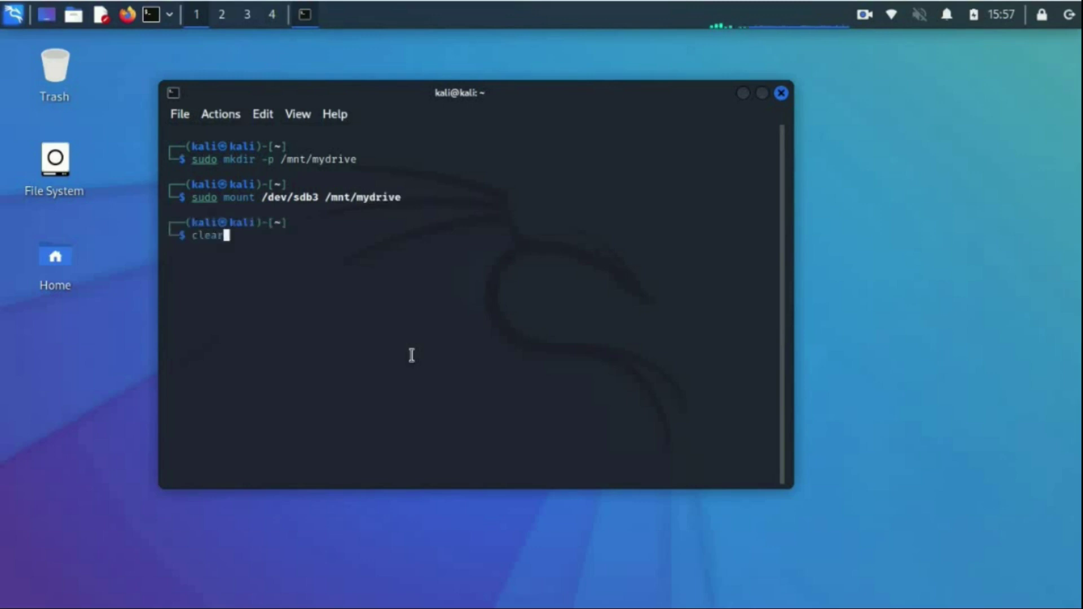
key(Return)
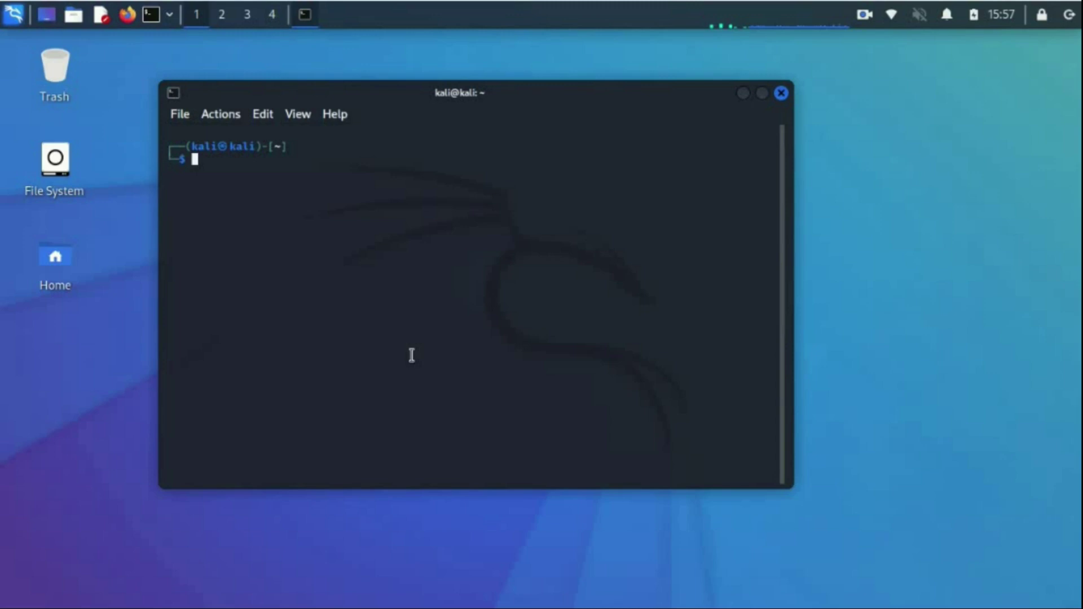
text(echo "/ union" | sudo tee /mnt/mydrive/persistence.conf)
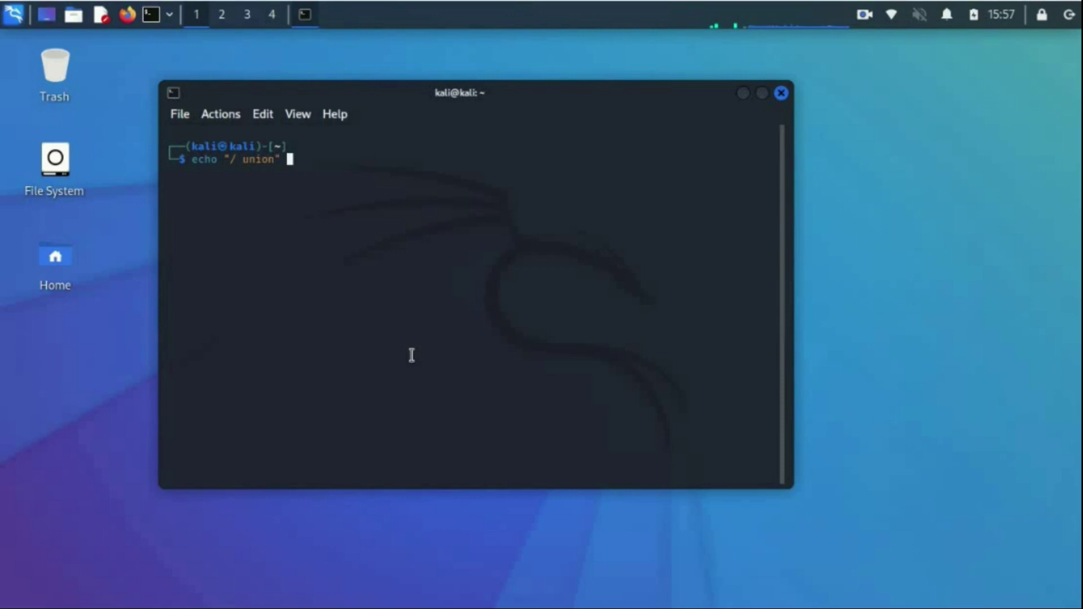
text(| sudo tee )
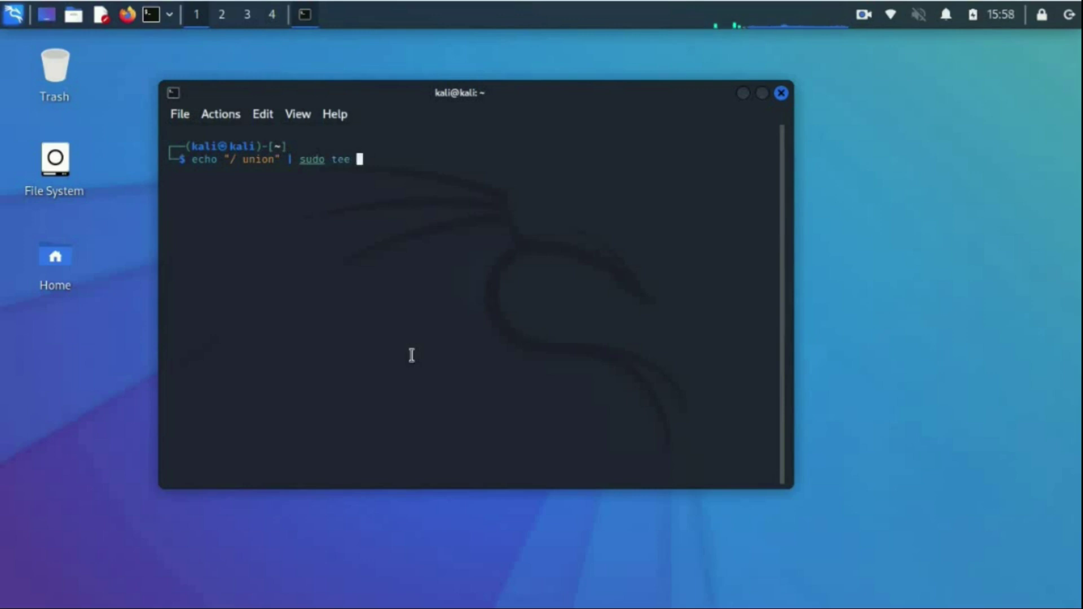
text(/mnt/mydr)
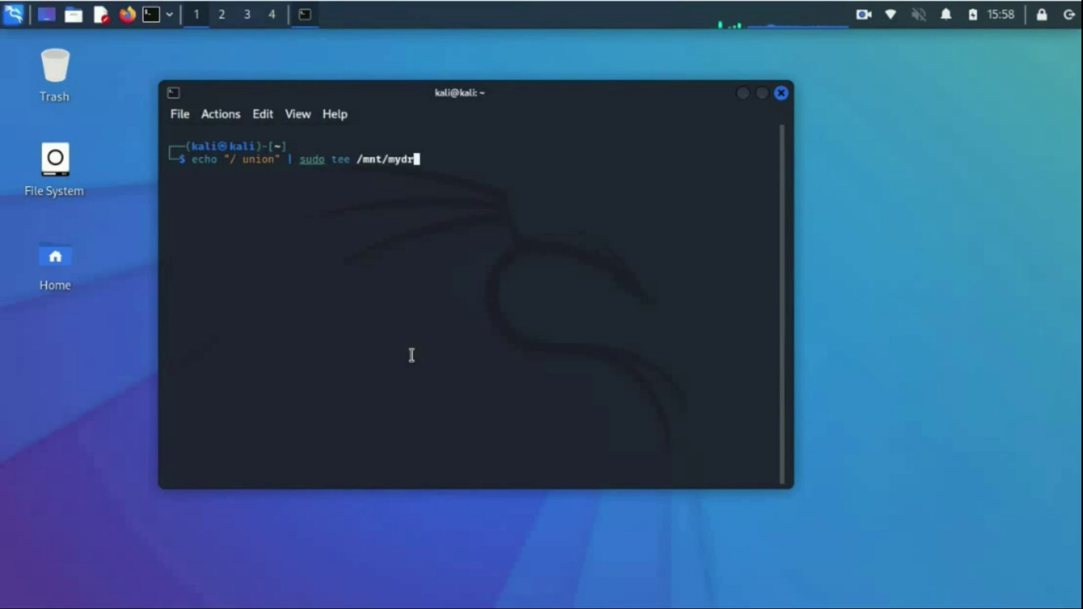
text(ive/per)
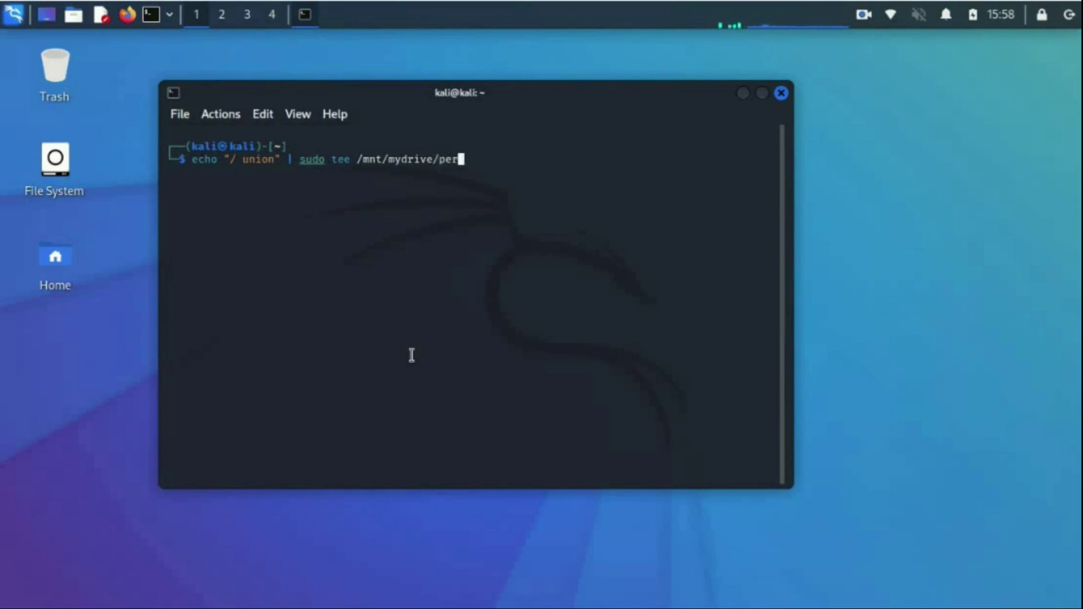
text(sistence.conf)
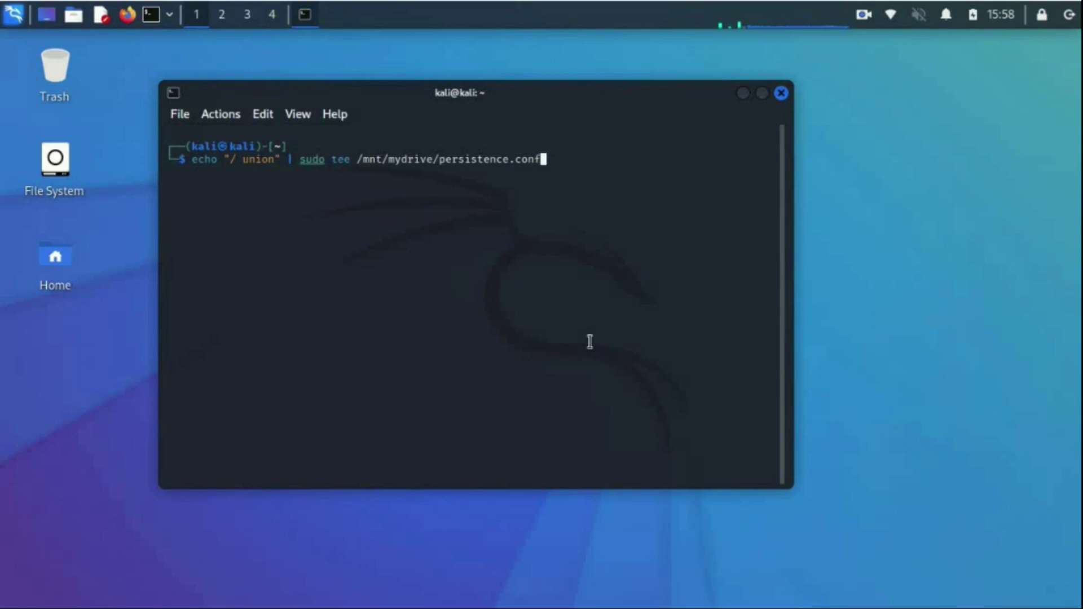
key(Return)
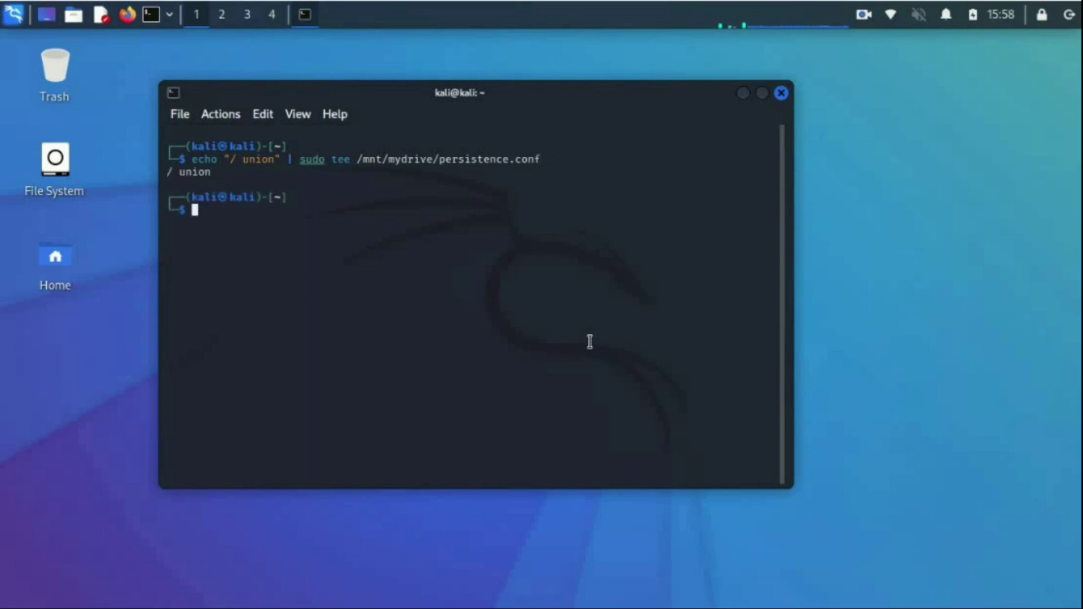
drag(167, 172, 213, 173)
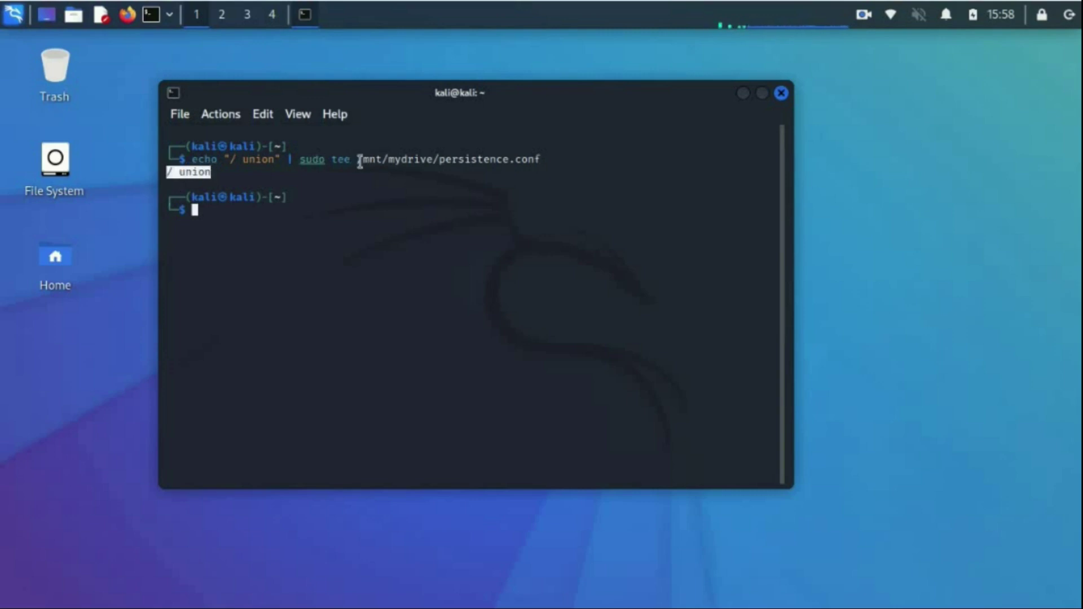
drag(358, 160, 544, 158)
click(434, 285)
Step: Display the contents of /mnt/mydrive/persistence.conf with cat
text(cat /m)
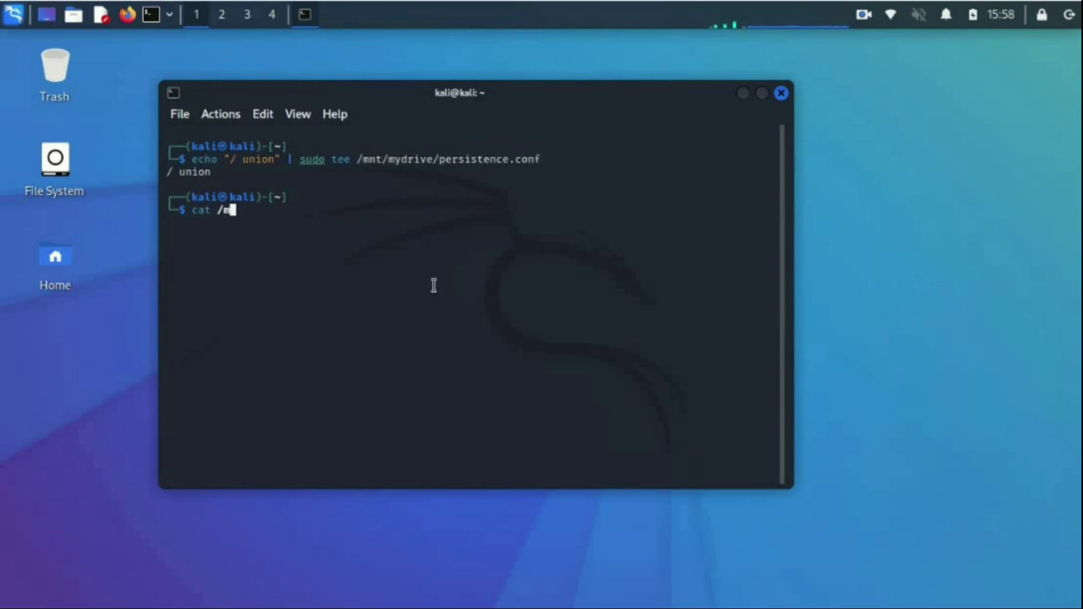
key(Tab)
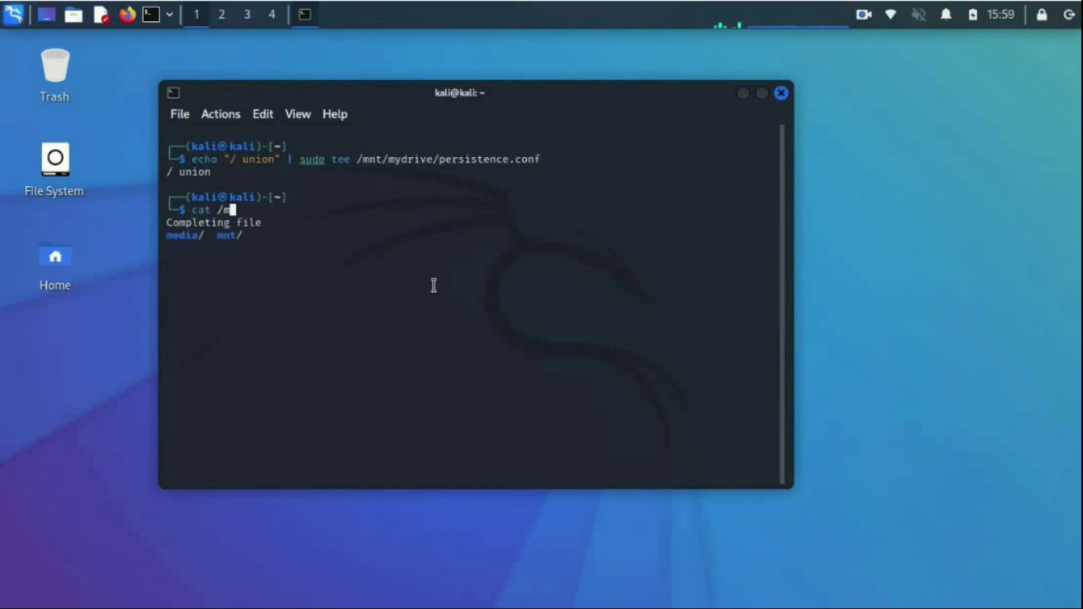
text(n)
key(Tab)
text(m)
key(Tab)
key(Tab)
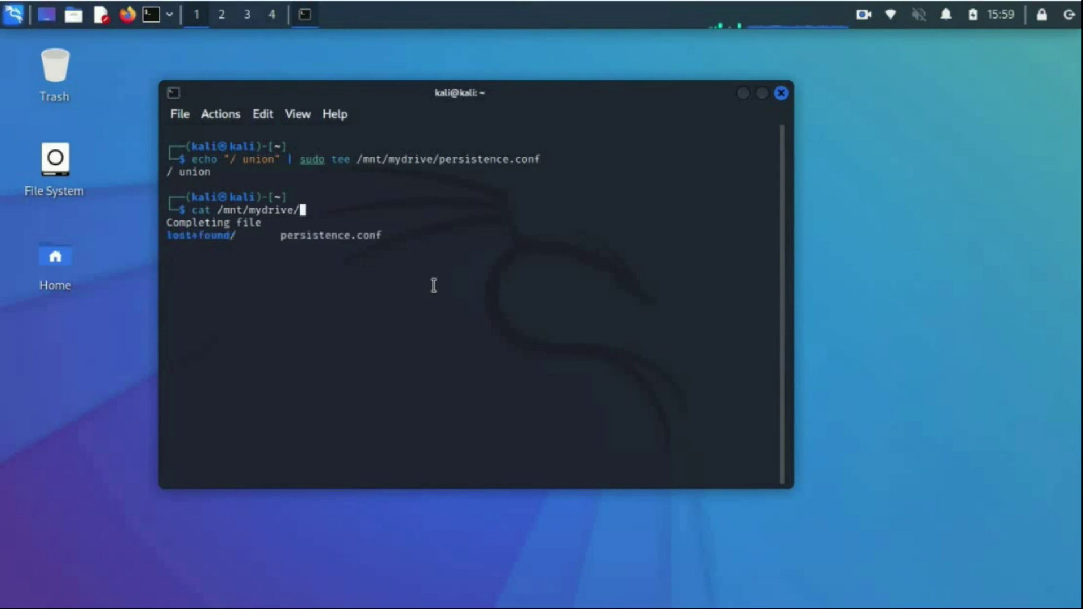
text(p)
key(Tab)
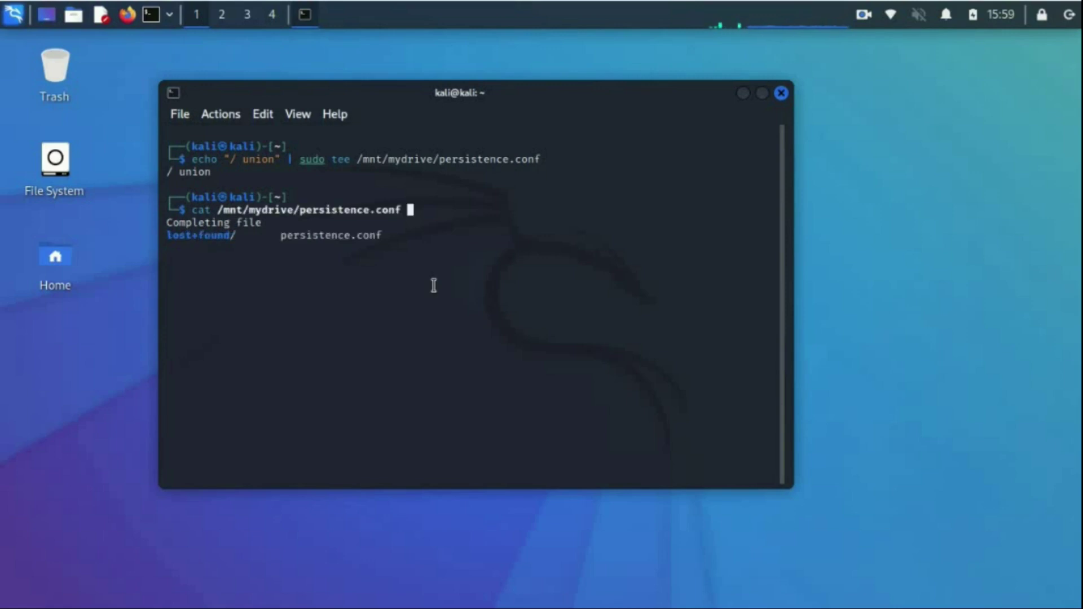
key(Return)
Step: Run the same cat command on persistence.conf again and check the command against its output line
key(Up)
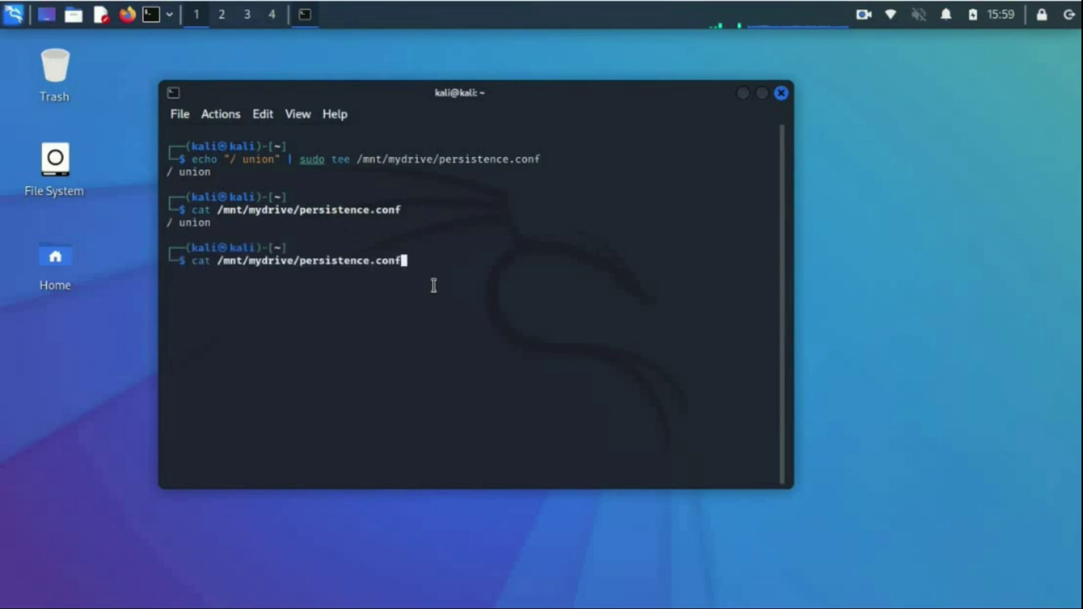
key(Return)
drag(193, 260, 404, 258)
click(404, 259)
drag(167, 273, 209, 272)
click(231, 326)
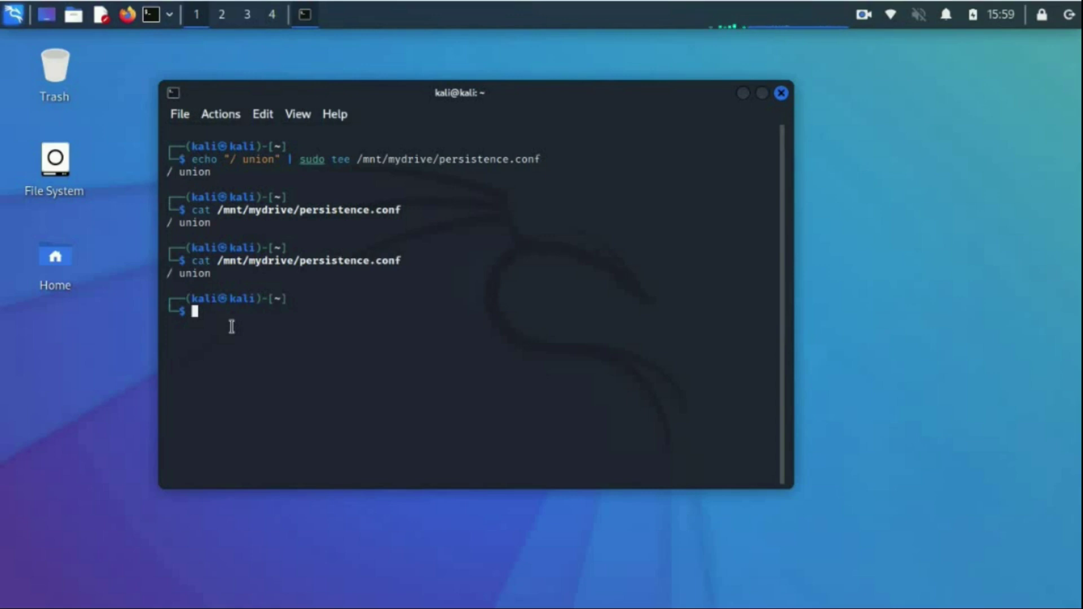
Step: Unmount /dev/sdb3 with sudo umount and restart the system with sudo reboot now
text(sudo umount /dev/sdb3)
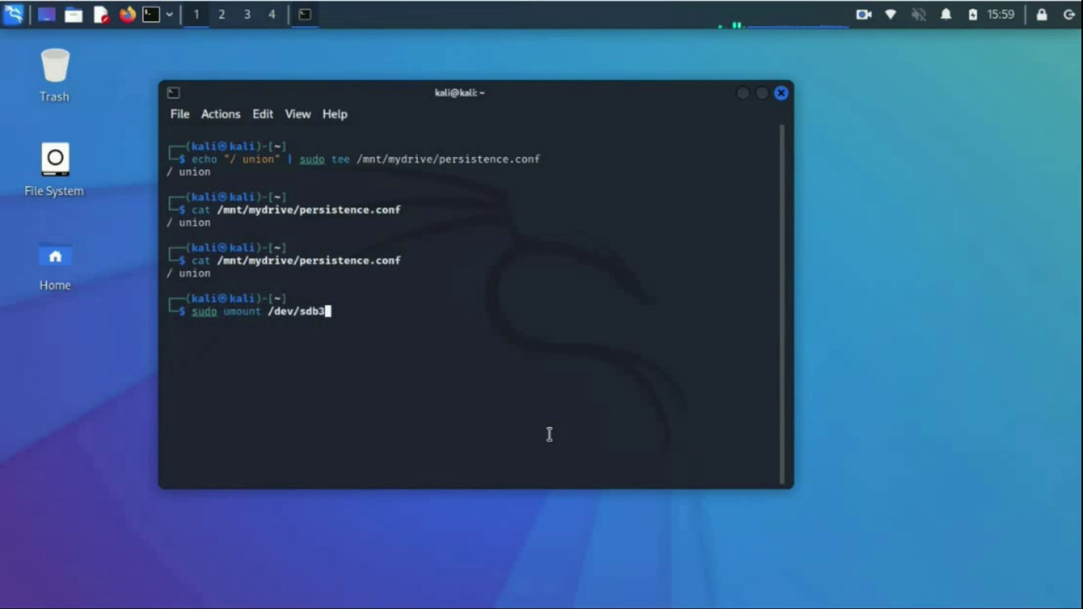
key(Return)
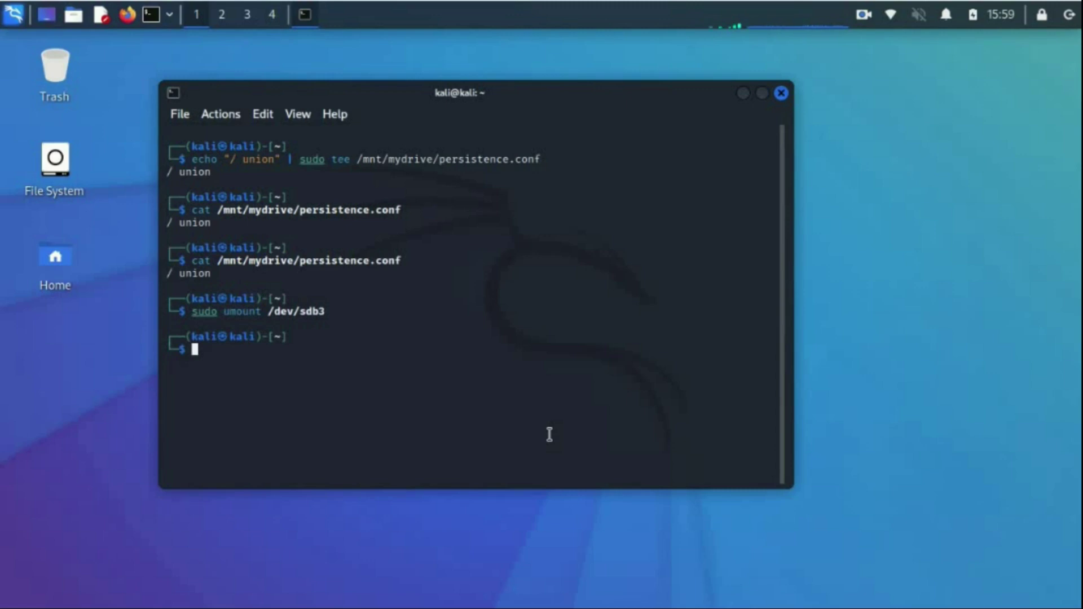
text(sudo re)
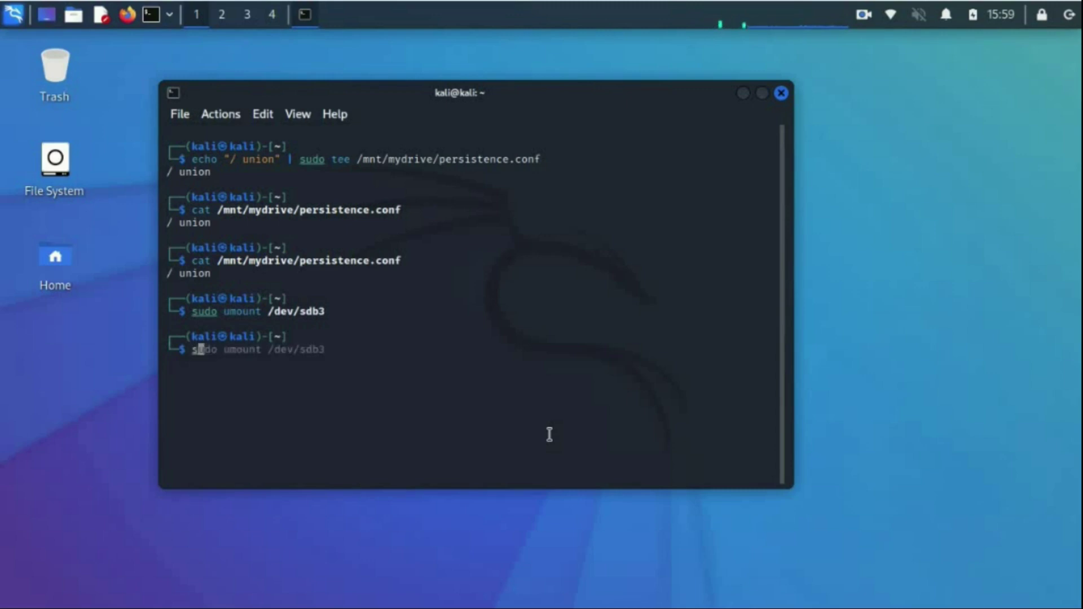
text(boot now)
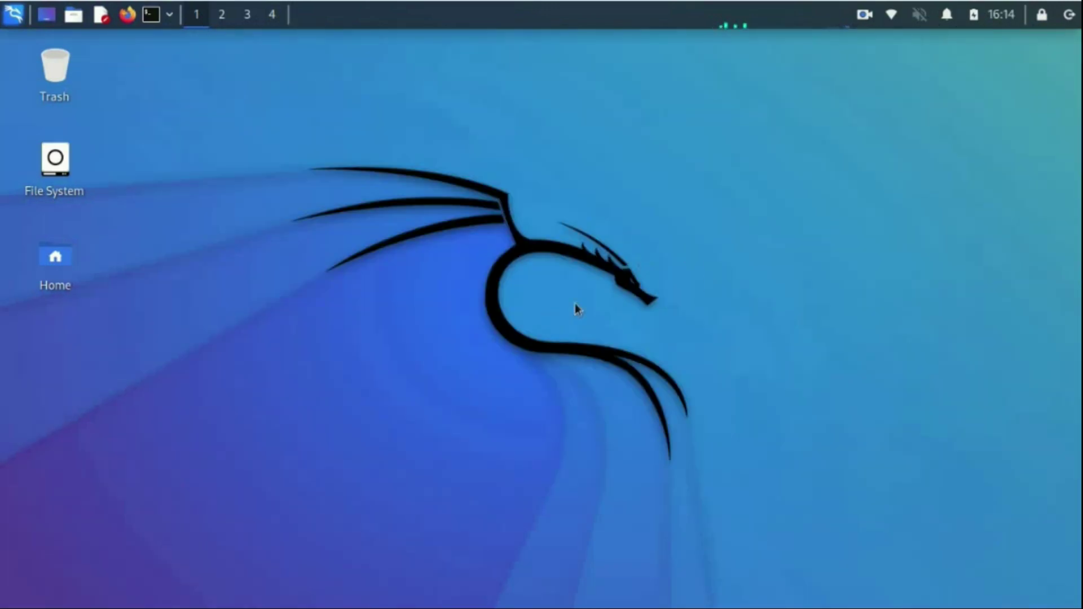
Step: Create an empty file on the desktop named "New File created after persistence setup"
right_click(534, 259)
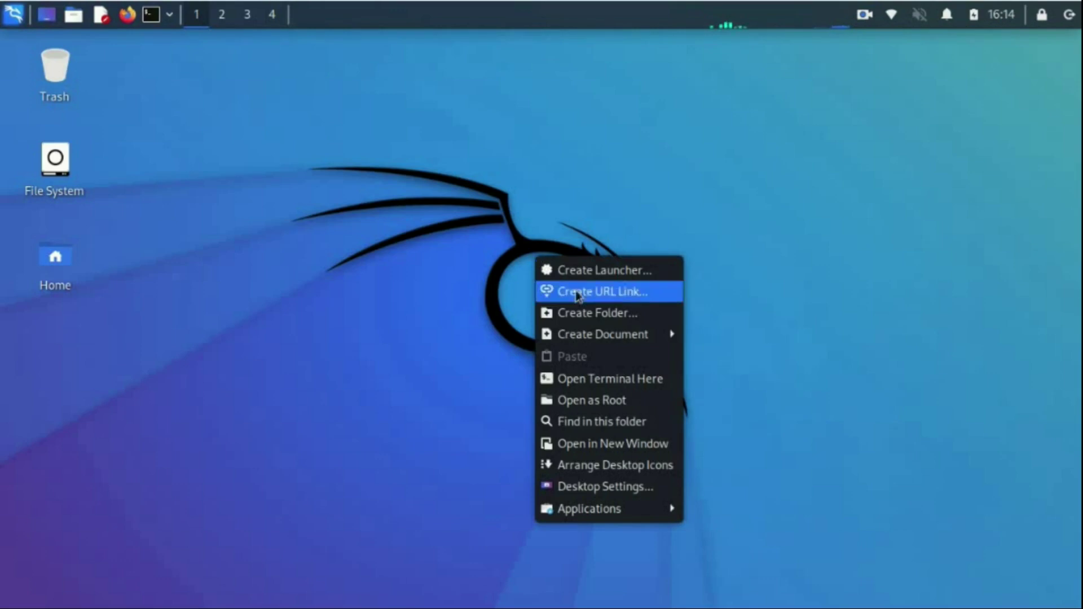
mouse_move(614, 338)
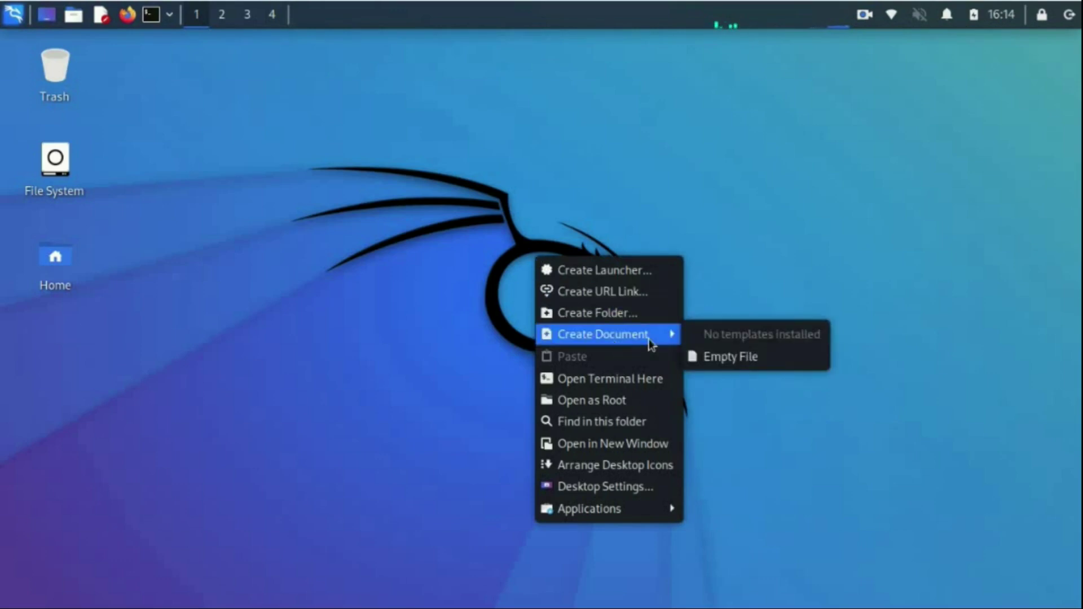
click(737, 356)
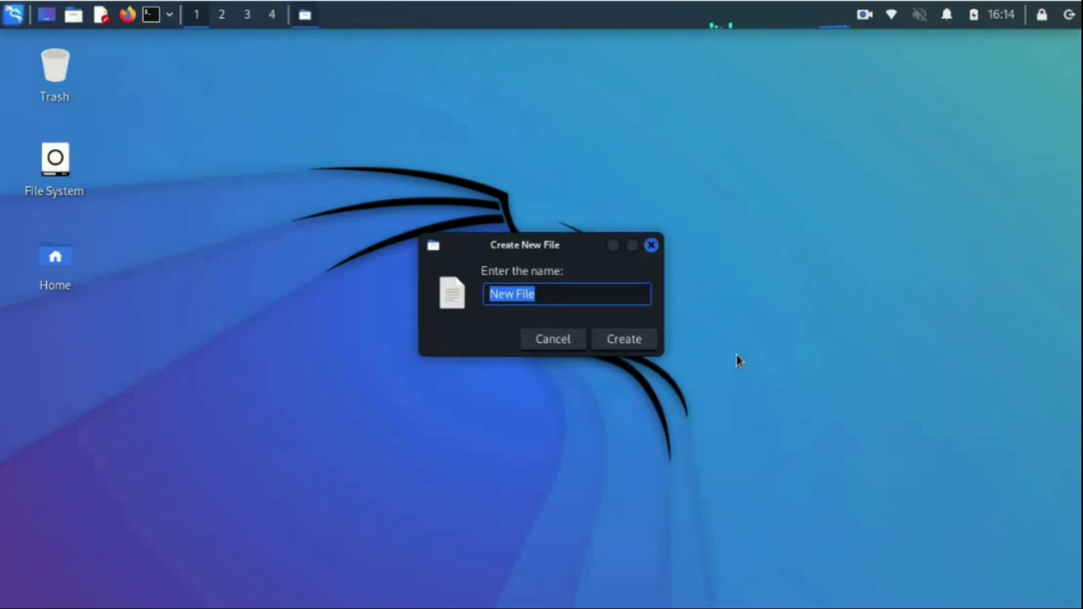
key(End)
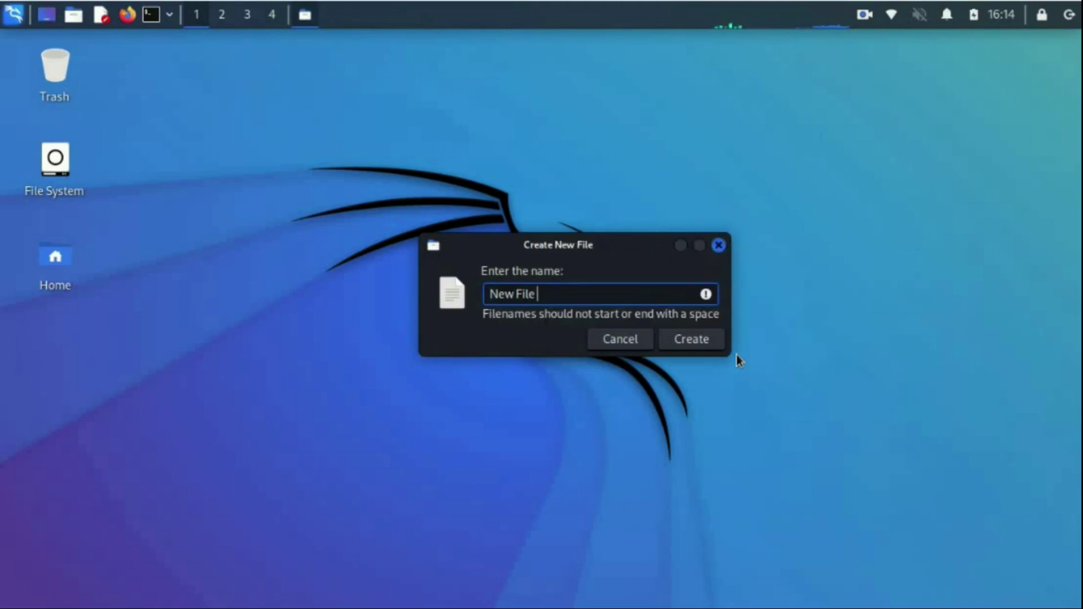
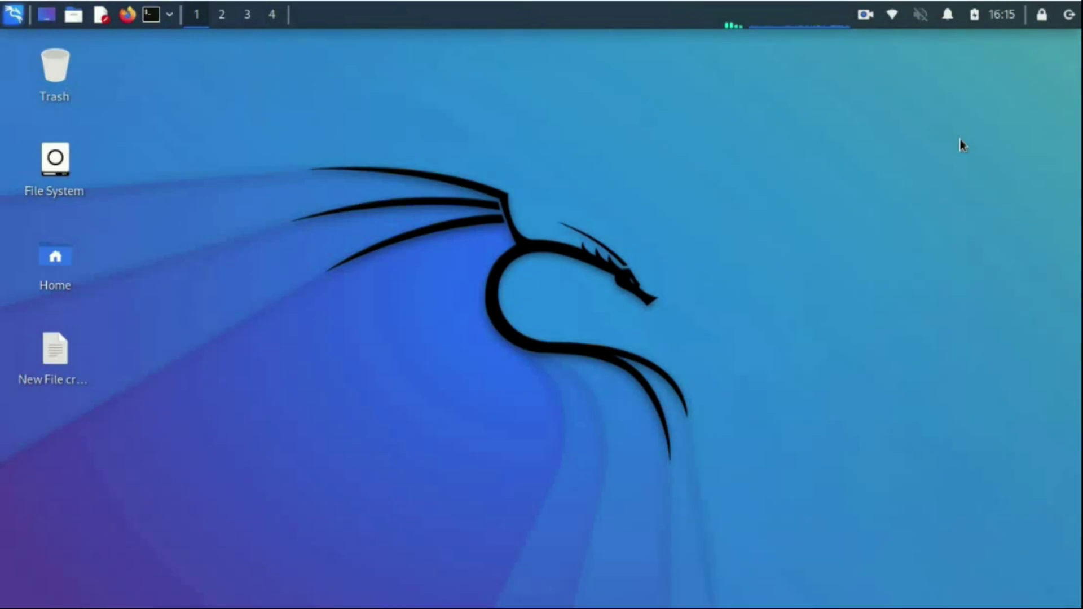
Step: Restart into the boot entry "Live system with USB persistence" and check the desktop for the newly created file
click(1068, 14)
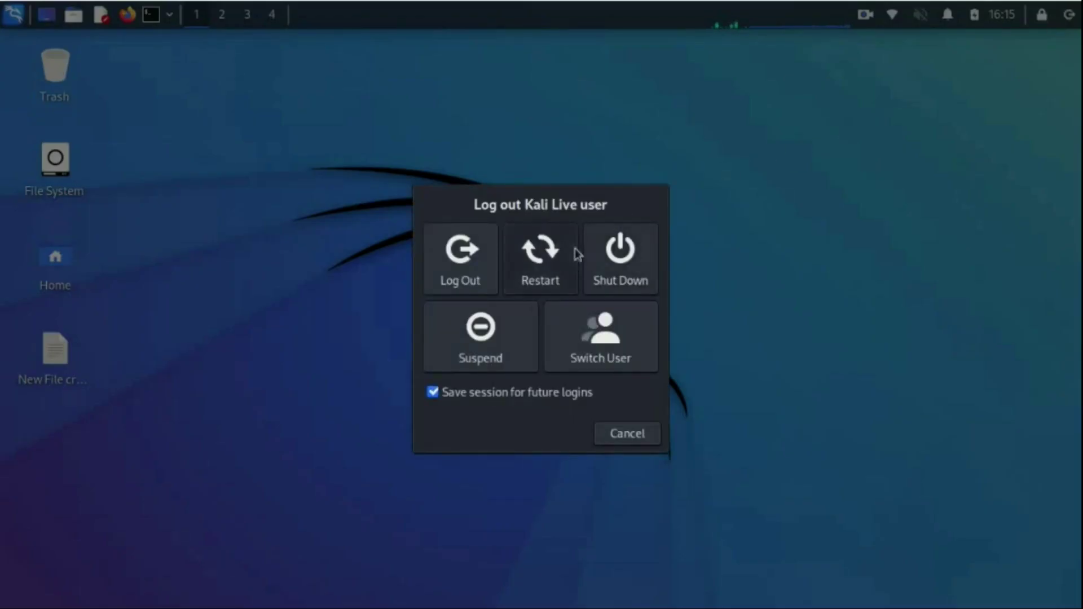
click(530, 275)
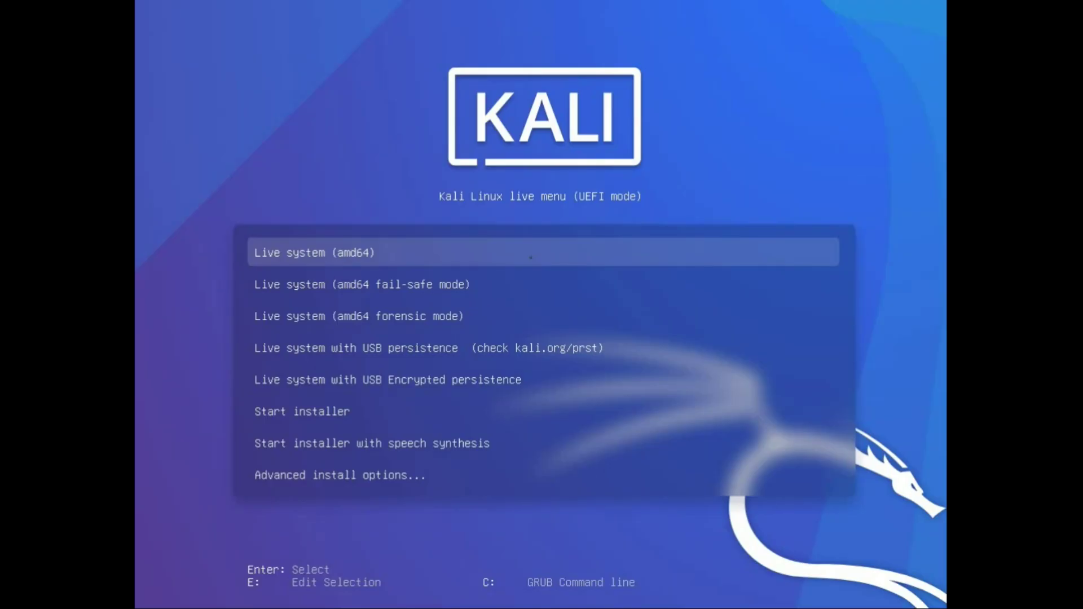
key(Down)
key(Down)
key(Down)
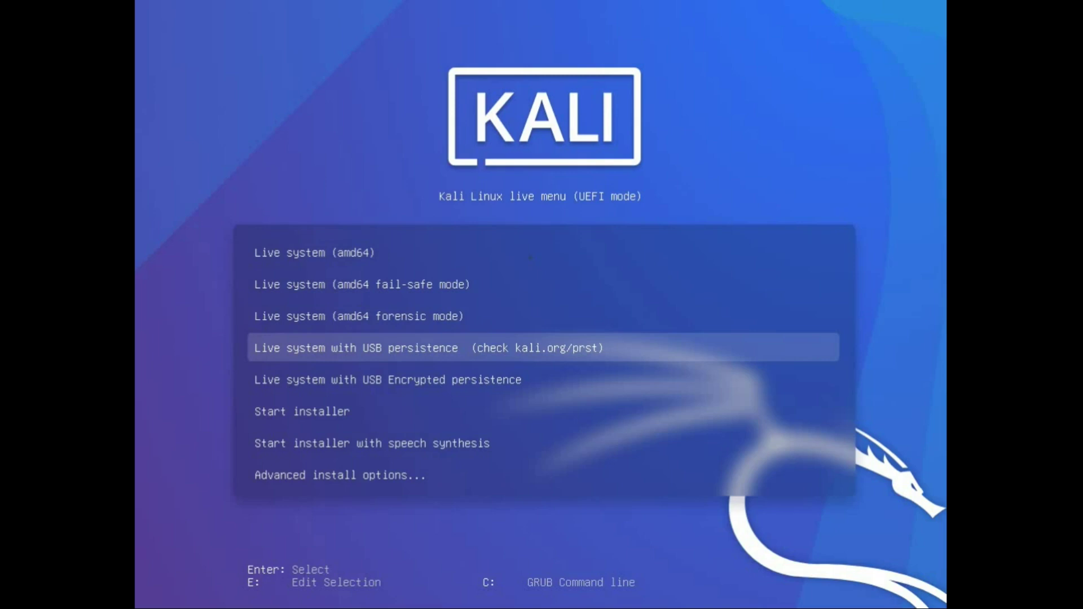
key(Return)
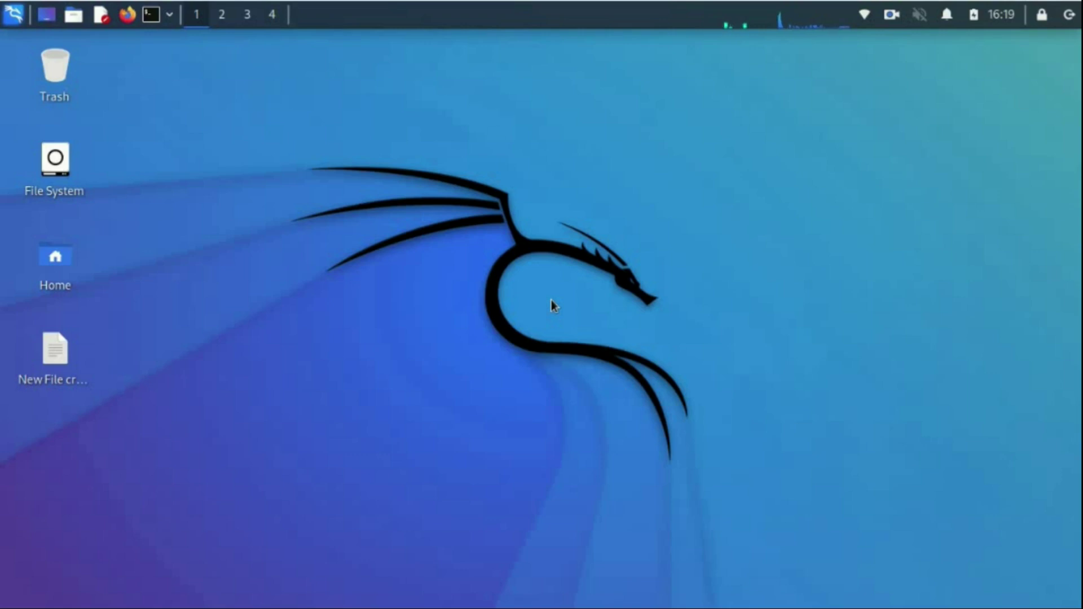
click(54, 350)
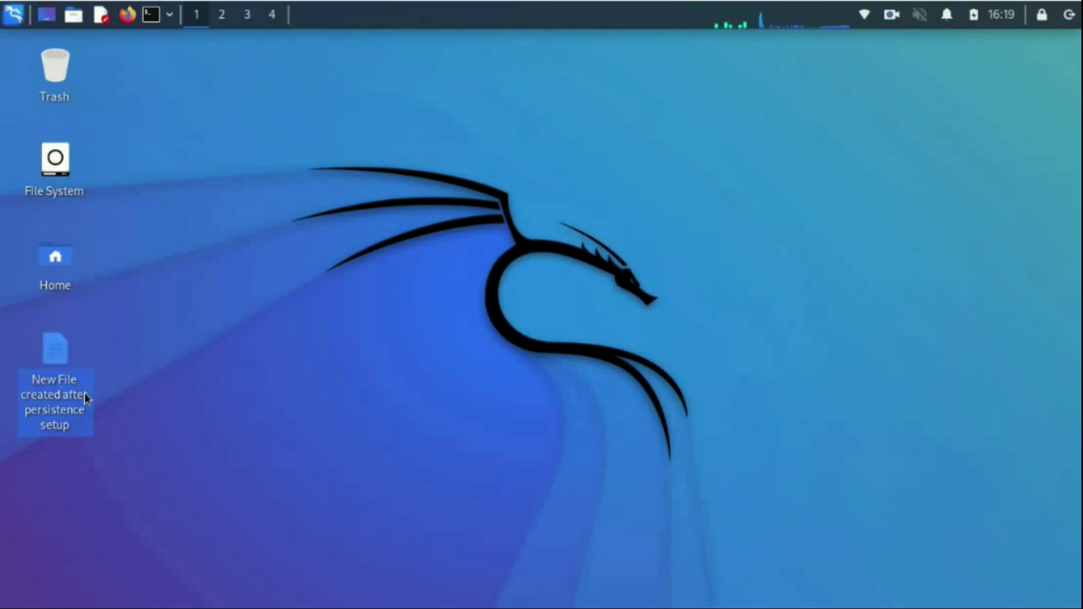
click(205, 385)
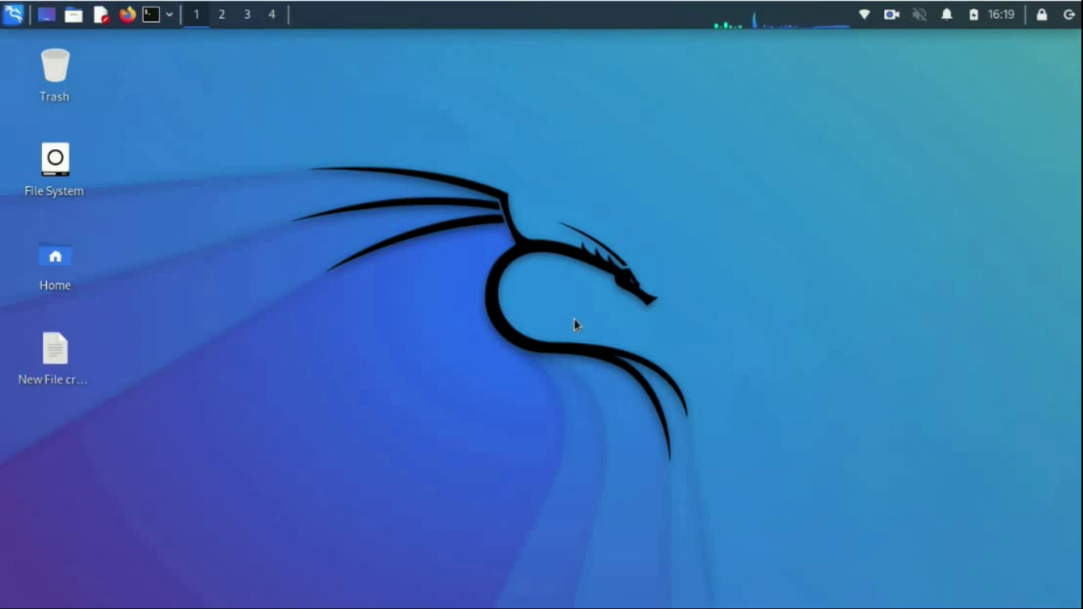